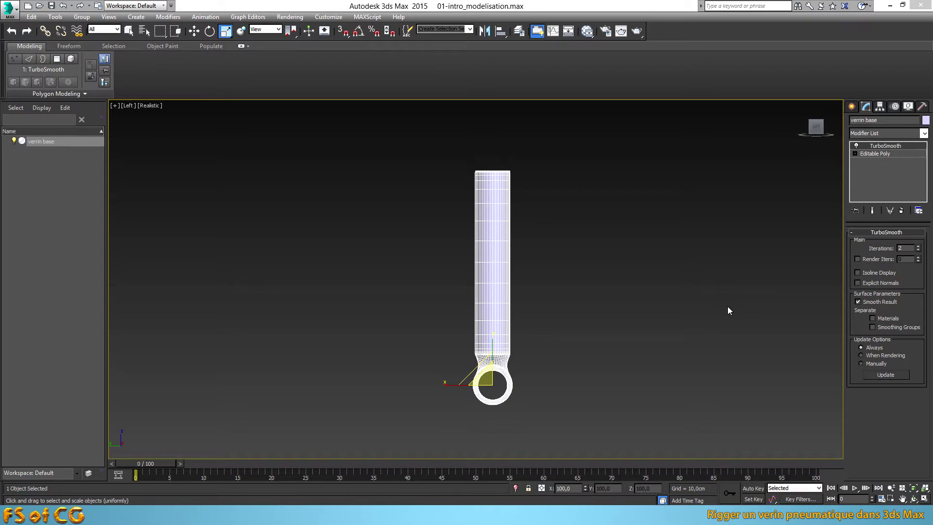
# Step: Clone the verrin base rod rotated 180° around its ring eye using angle snap
pyautogui.click(209, 32)
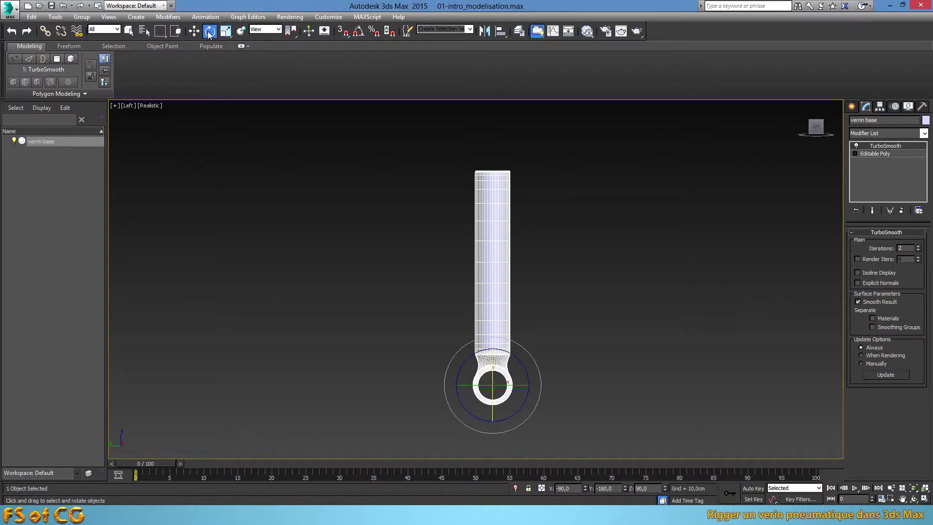
pyautogui.click(358, 30)
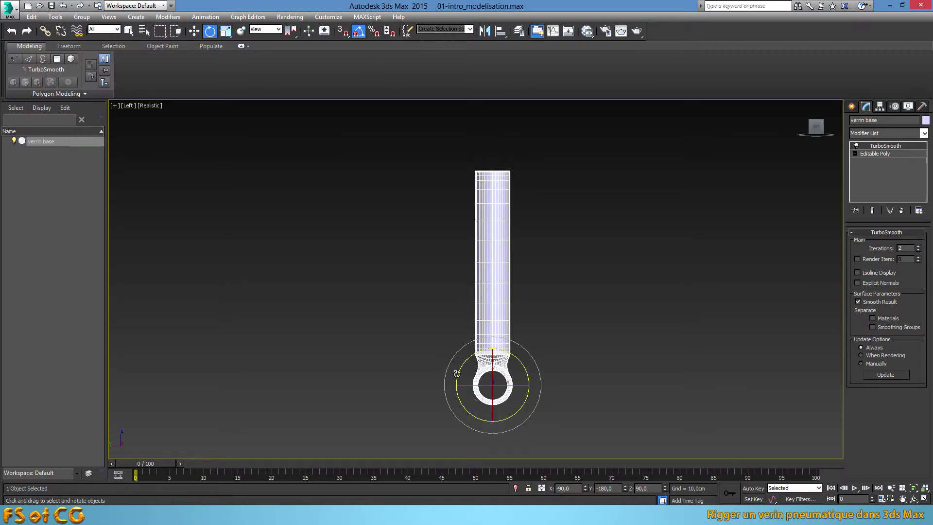
pyautogui.keyDown('shift'); pyautogui.moveTo(457, 373); pyautogui.dragTo(507, 296); pyautogui.keyUp('shift')
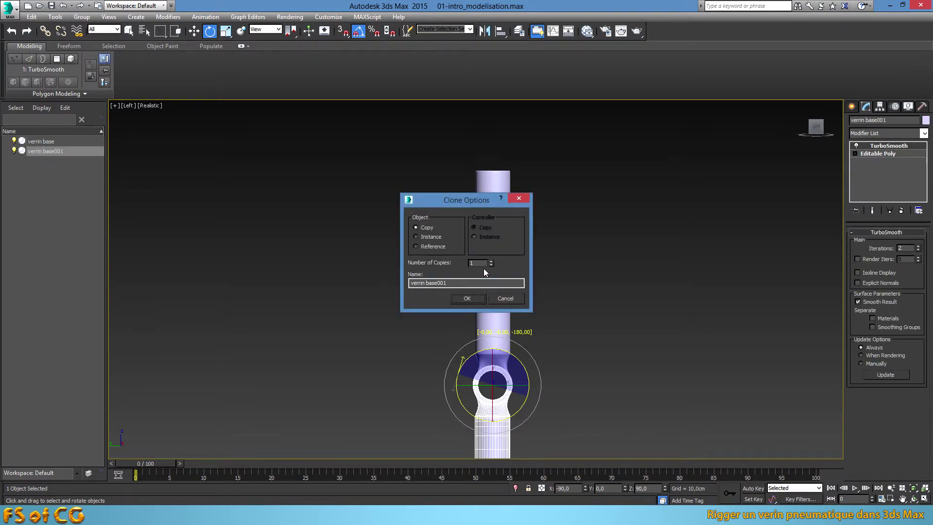
# Step: Keep the rotated clone as a Copy named 'verrin coulissant'
pyautogui.moveTo(450, 283); pyautogui.dragTo(400, 288)
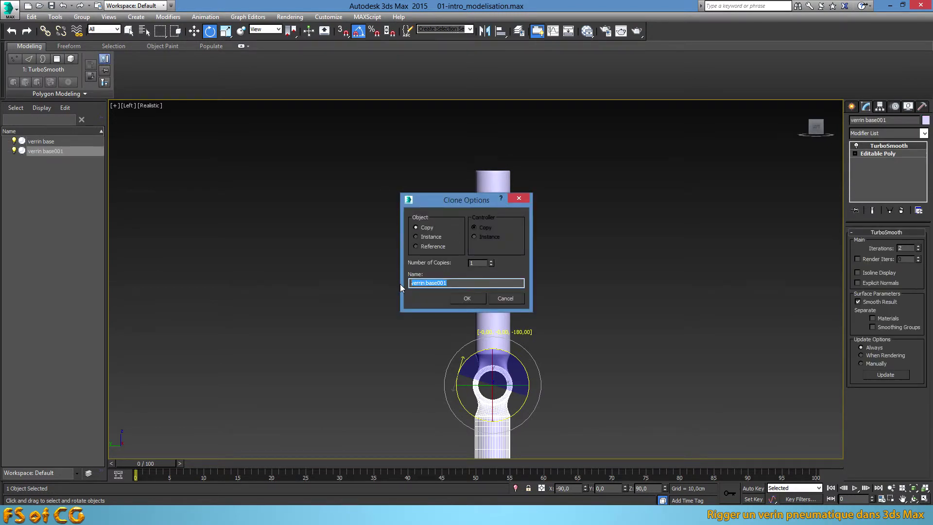
pyautogui.write('ver')
pyautogui.press('Return')
# Step: Move verrin coulissant upward so its ring eye sits at the top
pyautogui.press('w')
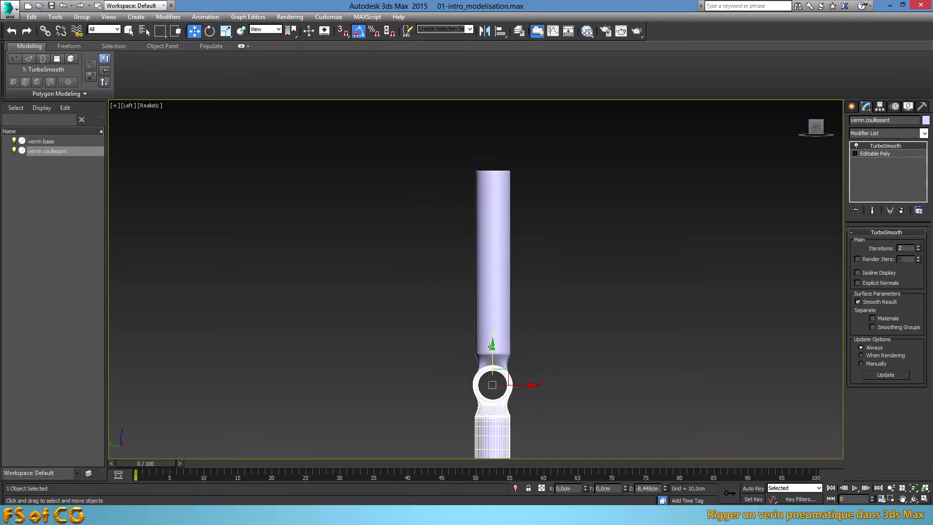
pyautogui.moveTo(492, 349)
pyautogui.mouseDown()
pyautogui.moveTo(521, 150)
pyautogui.moveTo(545, 219)
pyautogui.moveTo(540, 322)
pyautogui.mouseUp()
pyautogui.moveTo(489, 215); pyautogui.dragTo(509, 100)
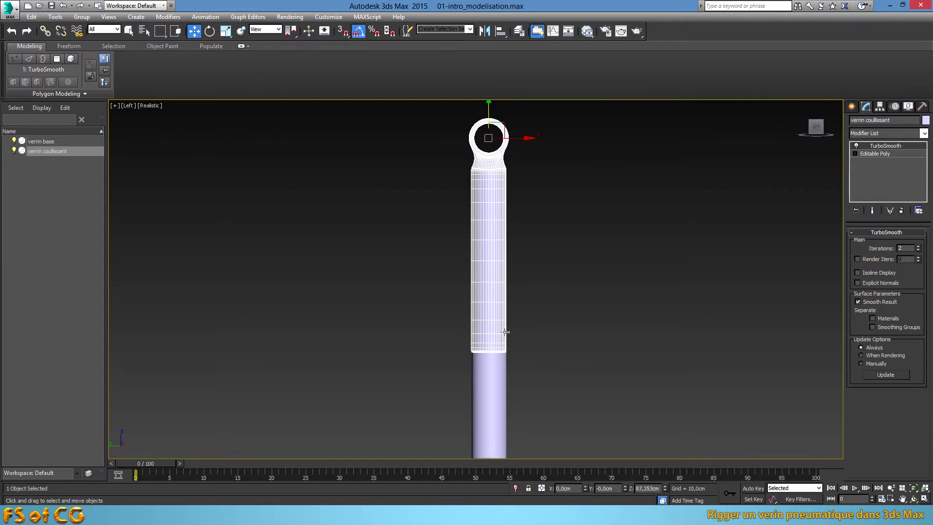
pyautogui.scroll(-4, 503, 316)
pyautogui.scroll(4, 499, 288)
pyautogui.moveTo(499, 288); pyautogui.dragTo(502, 367, button='middle')
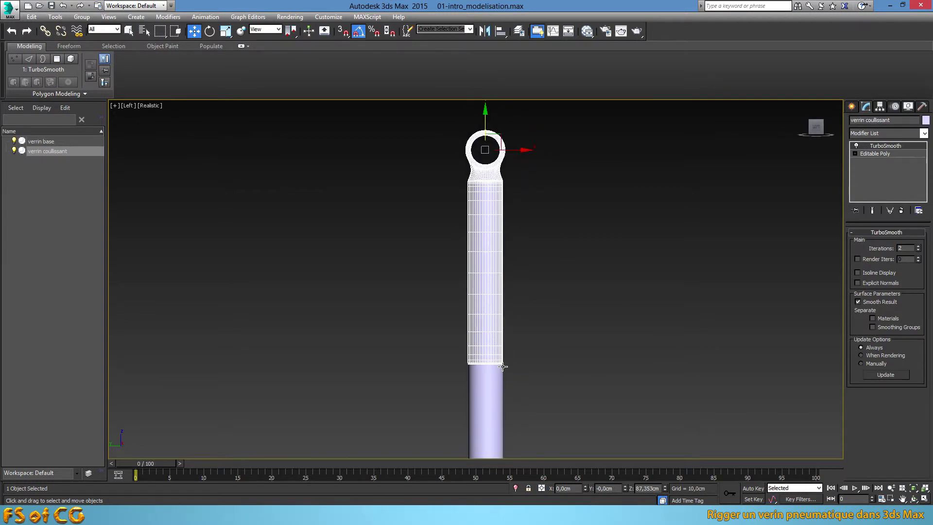
# Step: Hide all unselected objects and drop to the rod's Editable Poly level
pyautogui.rightClick(599, 224)
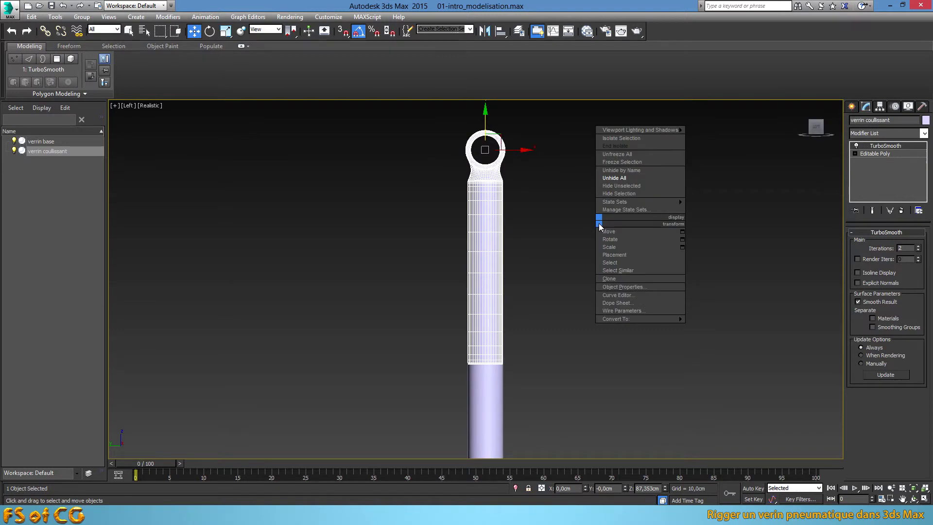
pyautogui.click(624, 187)
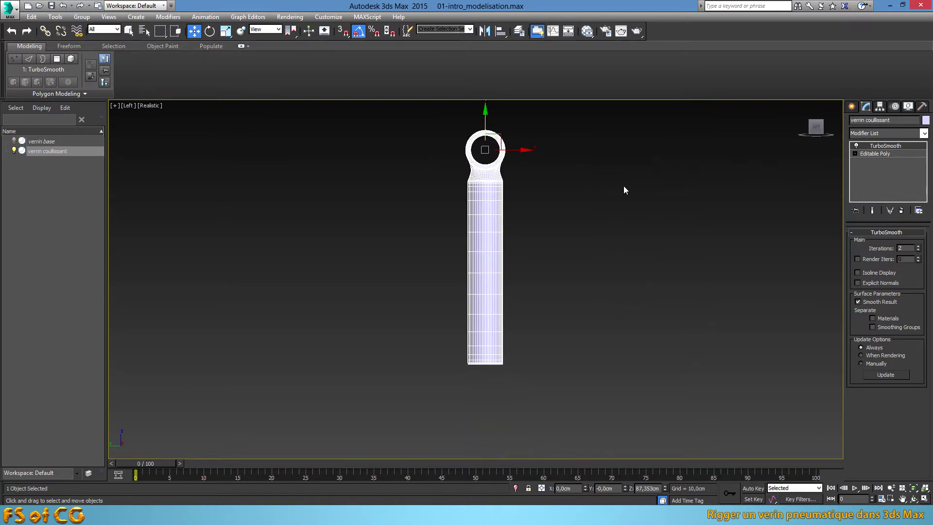
pyautogui.click(883, 153)
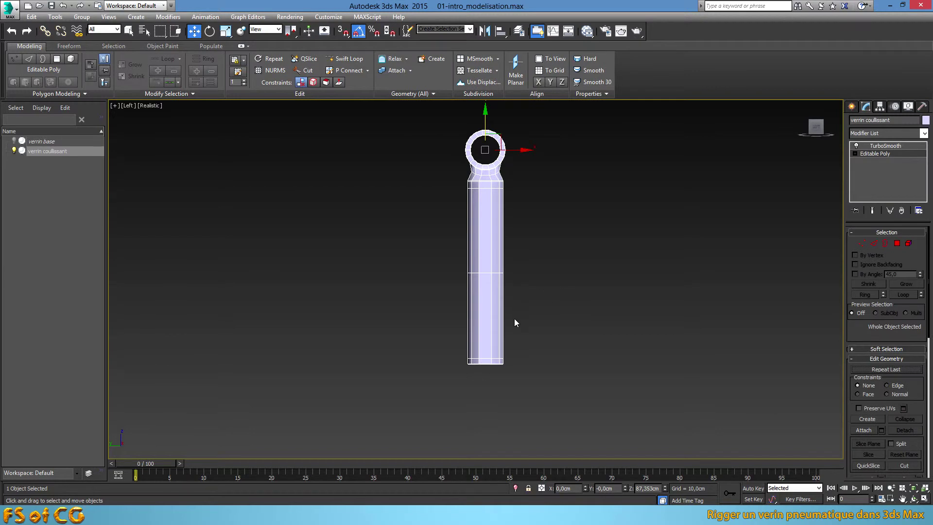
# Step: In Perspective view, select the rod's flat end cap in Polygon mode with By Angle
pyautogui.press('p')
pyautogui.moveTo(514, 320)
pyautogui.keyDown('alt'); pyautogui.mouseDown(button='middle')
pyautogui.moveTo(490, 360)
pyautogui.moveTo(500, 286)
pyautogui.mouseUp(button='middle'); pyautogui.keyUp('alt')
pyautogui.scroll(2, 507, 245)
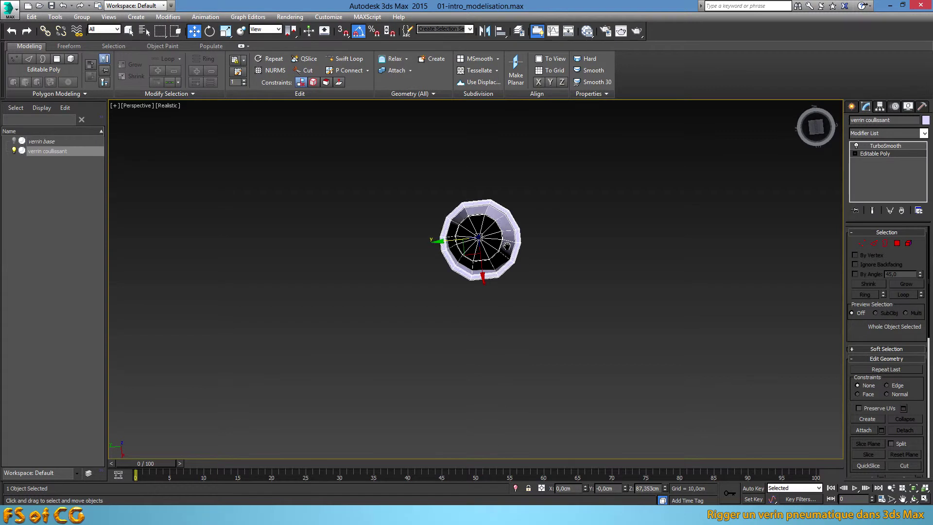
pyautogui.scroll(3, 507, 245)
pyautogui.scroll(3, 528, 247)
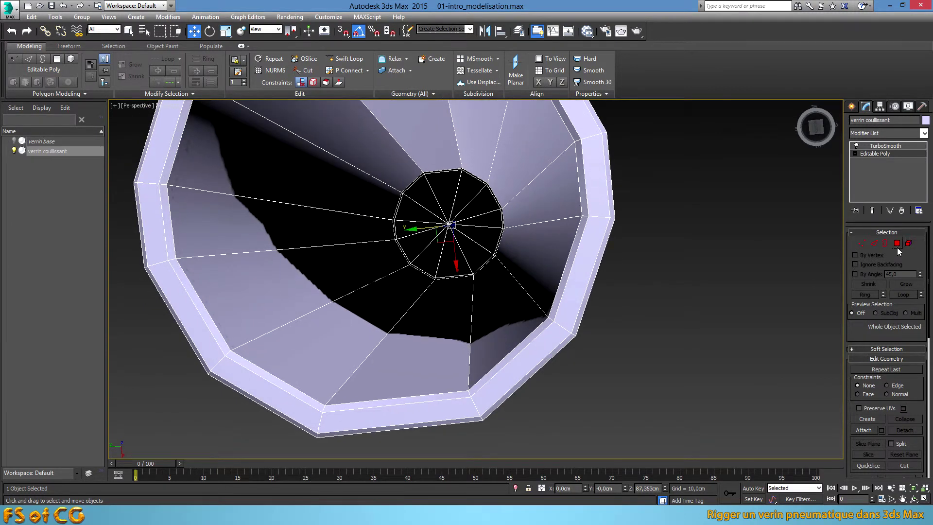
pyautogui.click(898, 245)
pyautogui.click(865, 275)
pyautogui.click(479, 209)
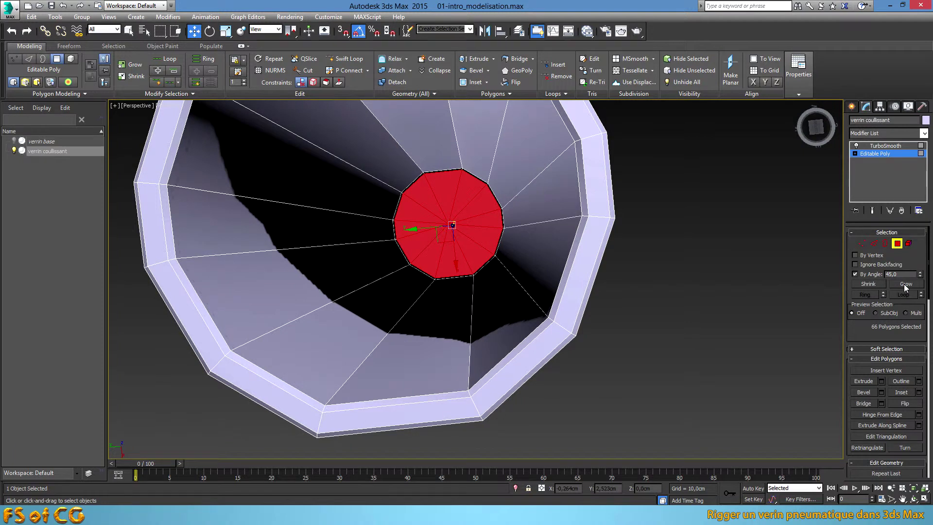
# Step: Grow the cap selection to the inner faces and delete them, leaving an open tube
pyautogui.click(131, 64)
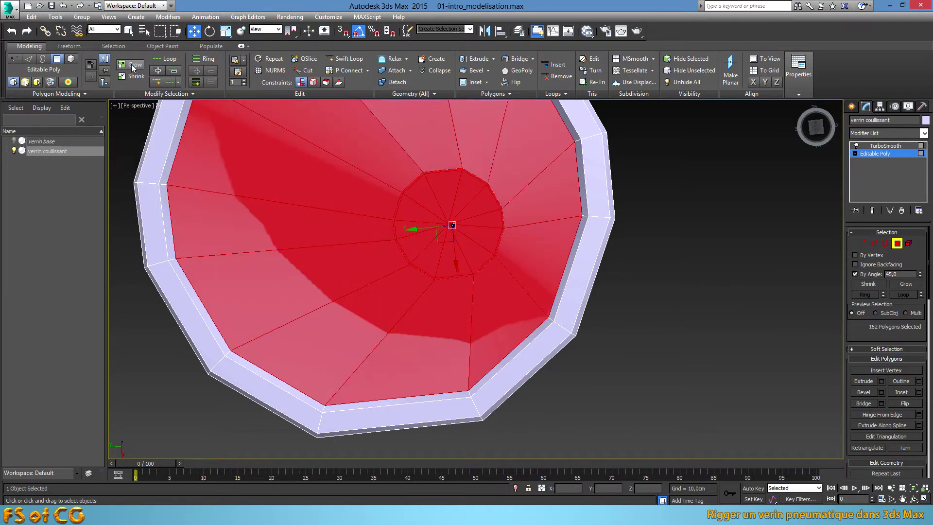
pyautogui.click(131, 64)
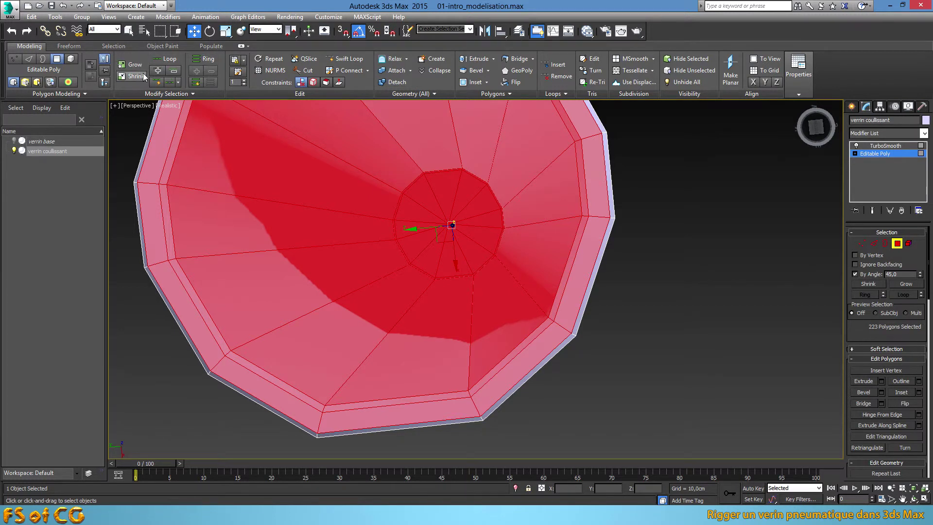
pyautogui.click(133, 76)
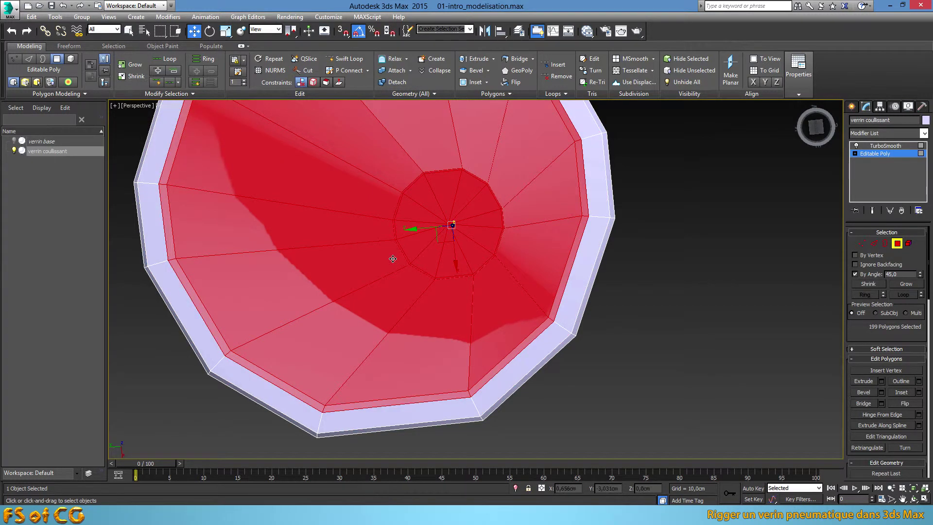
pyautogui.press('Delete')
pyautogui.moveTo(338, 272)
pyautogui.keyDown('alt'); pyautogui.mouseDown(button='middle')
pyautogui.moveTo(358, 306)
pyautogui.moveTo(401, 299)
pyautogui.moveTo(381, 250)
pyautogui.mouseUp(button='middle'); pyautogui.keyUp('alt')
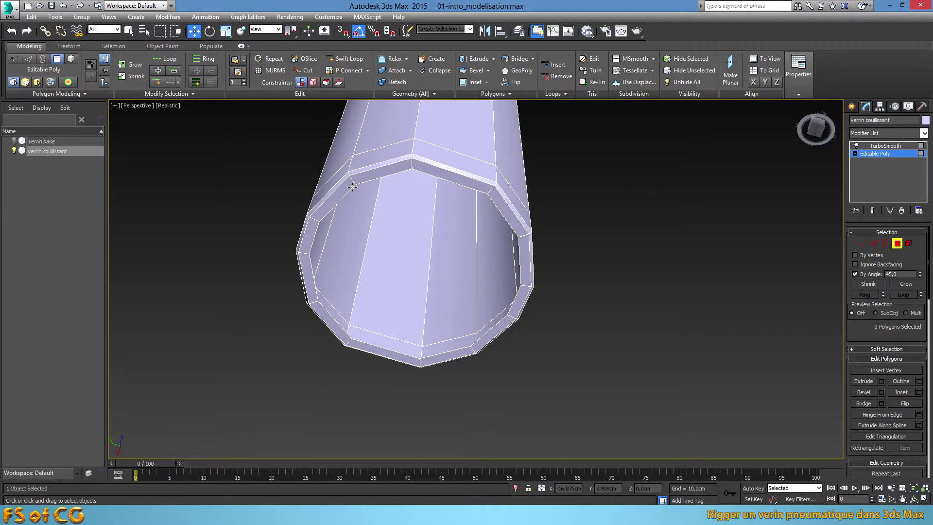
# Step: Scale the open end's border inward and collapse it to a single centre point
pyautogui.click(352, 187)
pyautogui.click(874, 244)
pyautogui.click(469, 188)
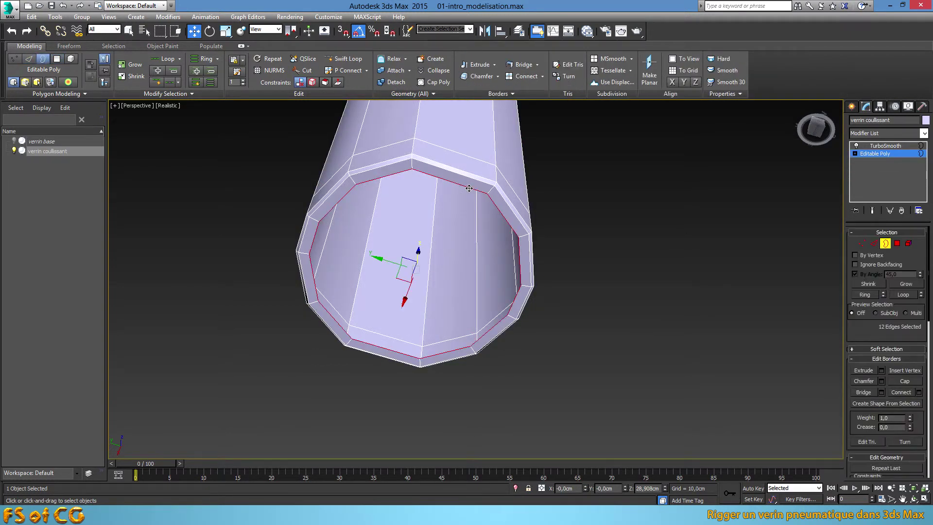
pyautogui.press('r')
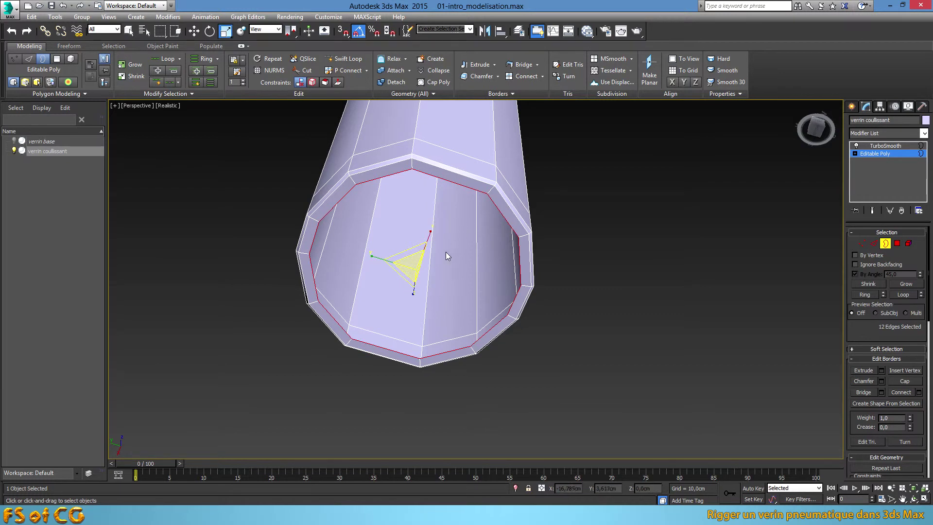
pyautogui.keyDown('shift'); pyautogui.moveTo(409, 262); pyautogui.dragTo(394, 494); pyautogui.keyUp('shift')
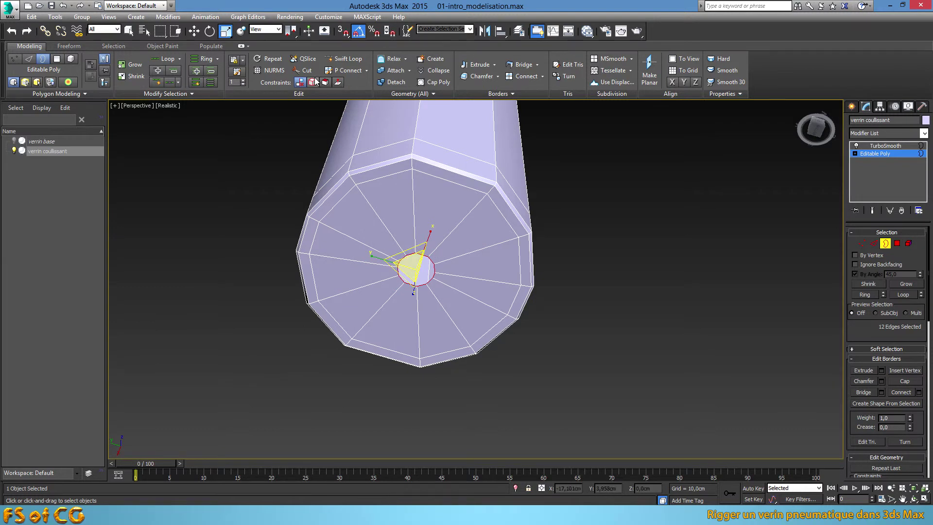
pyautogui.click(438, 72)
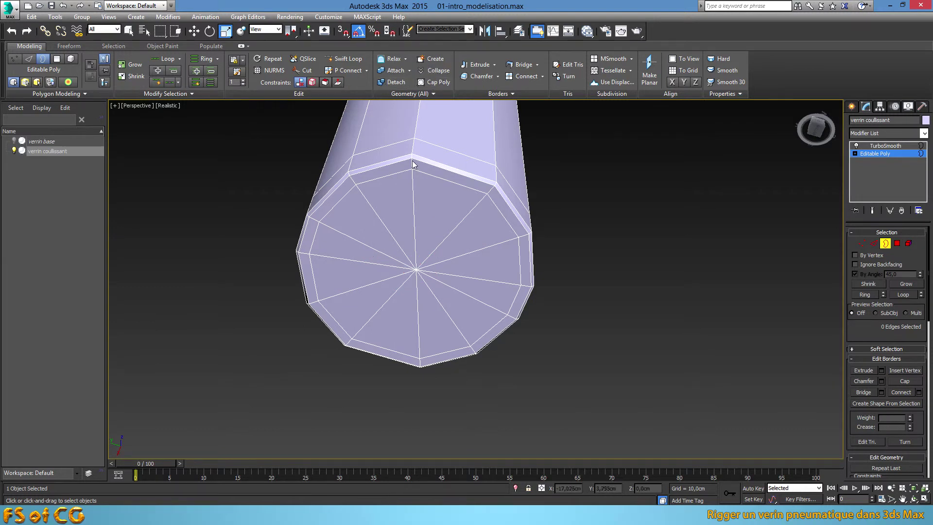
pyautogui.moveTo(424, 187)
pyautogui.keyDown('alt'); pyautogui.mouseDown(button='middle')
pyautogui.moveTo(412, 257)
pyautogui.moveTo(423, 239)
pyautogui.mouseUp(button='middle'); pyautogui.keyUp('alt')
pyautogui.scroll(-2, 423, 239)
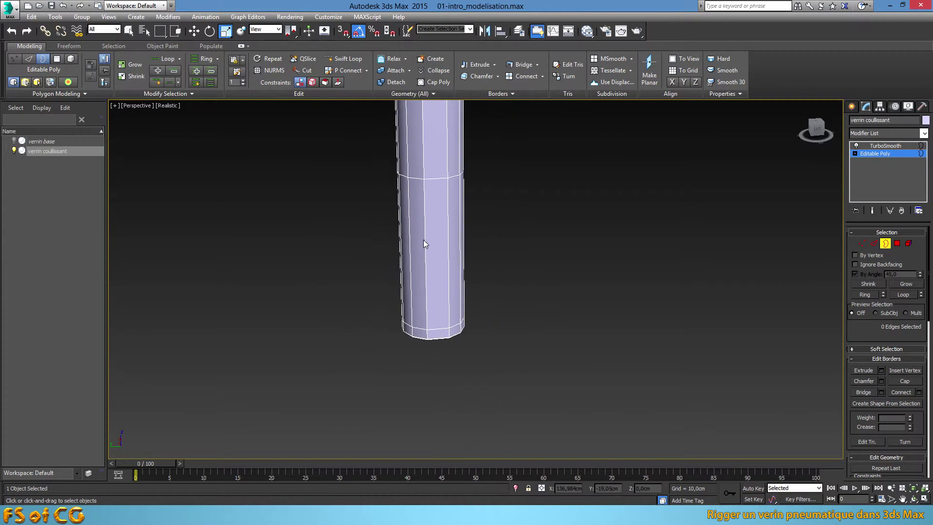
pyautogui.scroll(-2, 396, 292)
pyautogui.scroll(1, 399, 284)
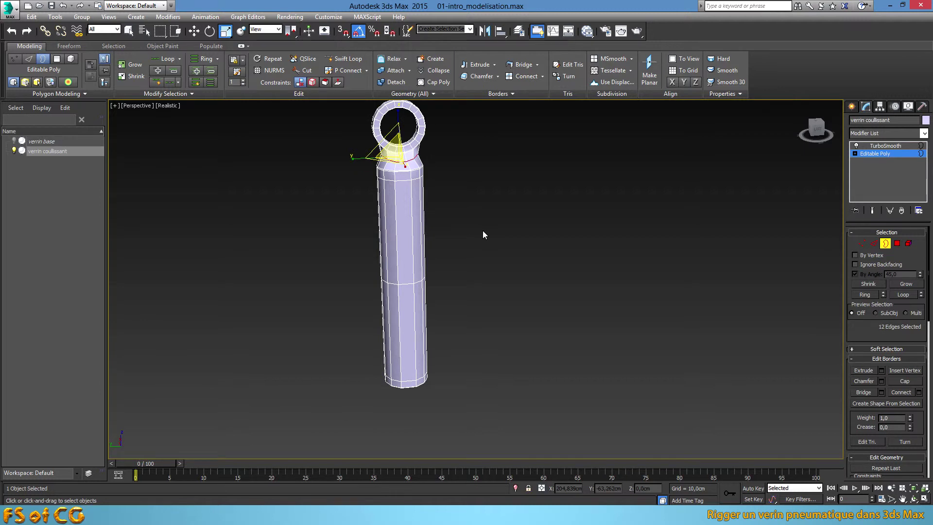
pyautogui.click(474, 253)
pyautogui.moveTo(473, 329)
pyautogui.keyDown('alt'); pyautogui.mouseDown(button='middle')
pyautogui.moveTo(461, 255)
pyautogui.moveTo(464, 225)
pyautogui.moveTo(474, 231)
pyautogui.moveTo(422, 243)
pyautogui.moveTo(457, 252)
pyautogui.mouseUp(button='middle'); pyautogui.keyUp('alt')
pyautogui.scroll(6, 422, 243)
pyautogui.press('4')
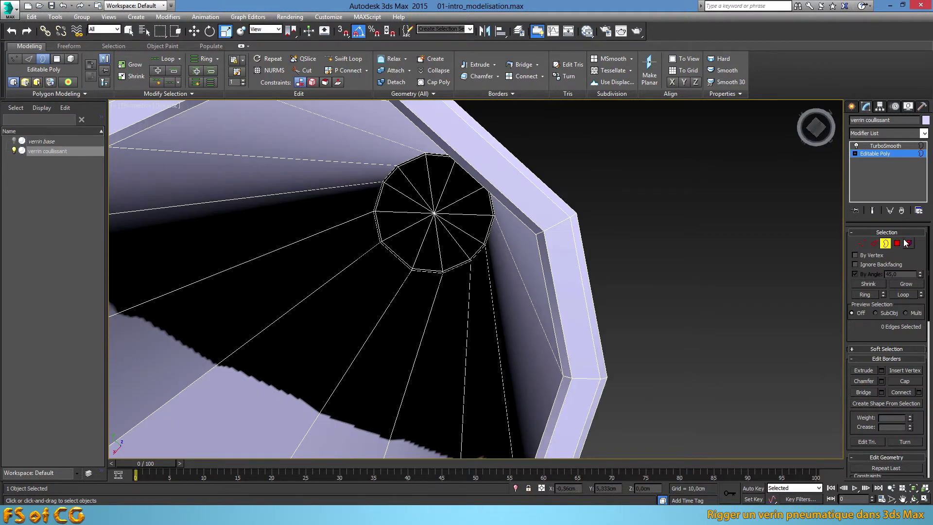
pyautogui.hotkey('ctrl', 'a')
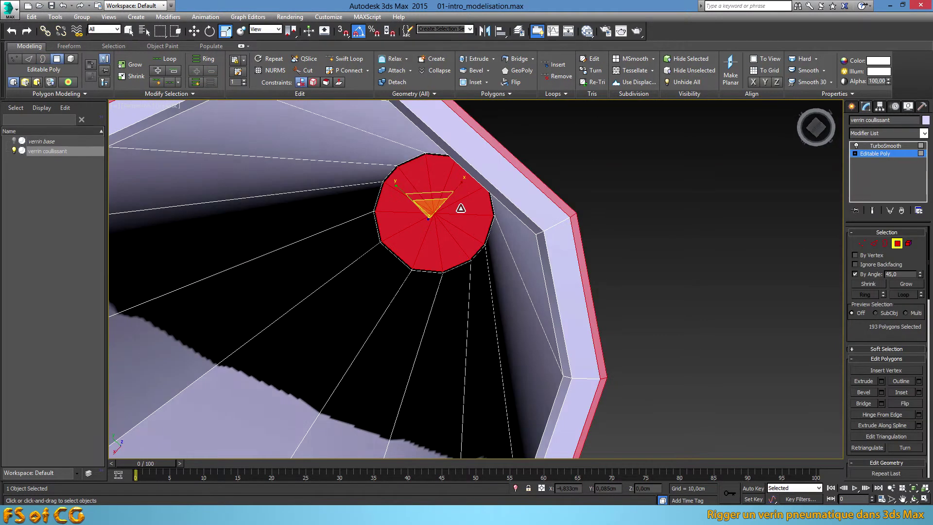
pyautogui.click(136, 69)
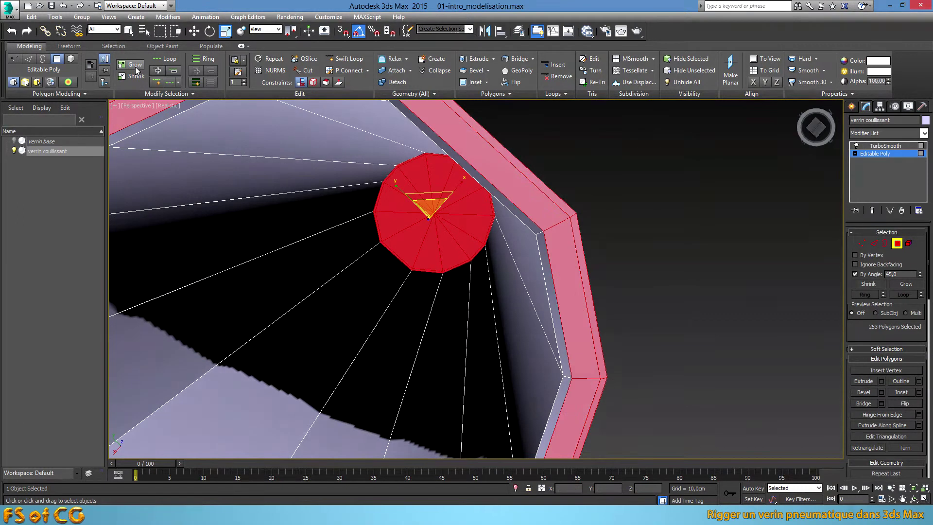
pyautogui.hotkey('ctrl', 'z')
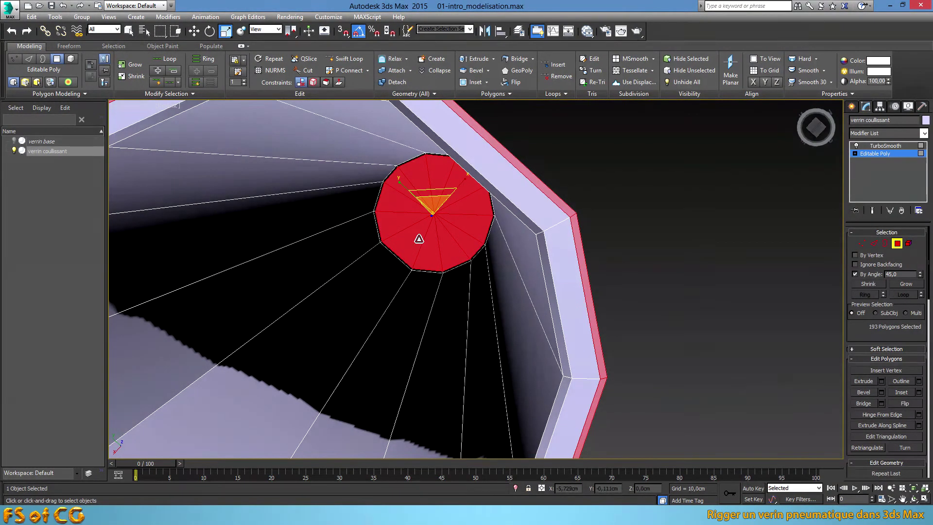
pyautogui.click(132, 65)
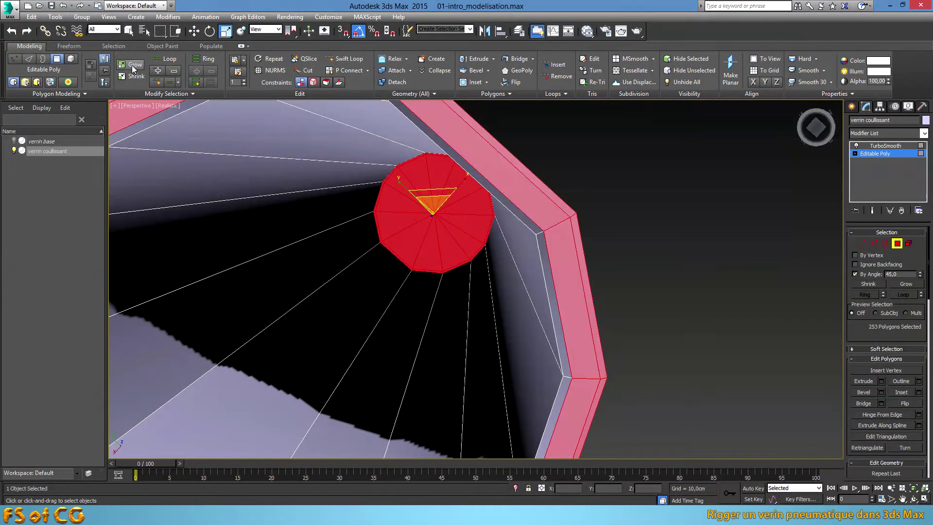
pyautogui.scroll(-10, 383, 197)
pyautogui.moveTo(438, 253)
pyautogui.keyDown('alt'); pyautogui.mouseDown(button='middle')
pyautogui.moveTo(468, 313)
pyautogui.moveTo(445, 306)
pyautogui.mouseUp(button='middle'); pyautogui.keyUp('alt')
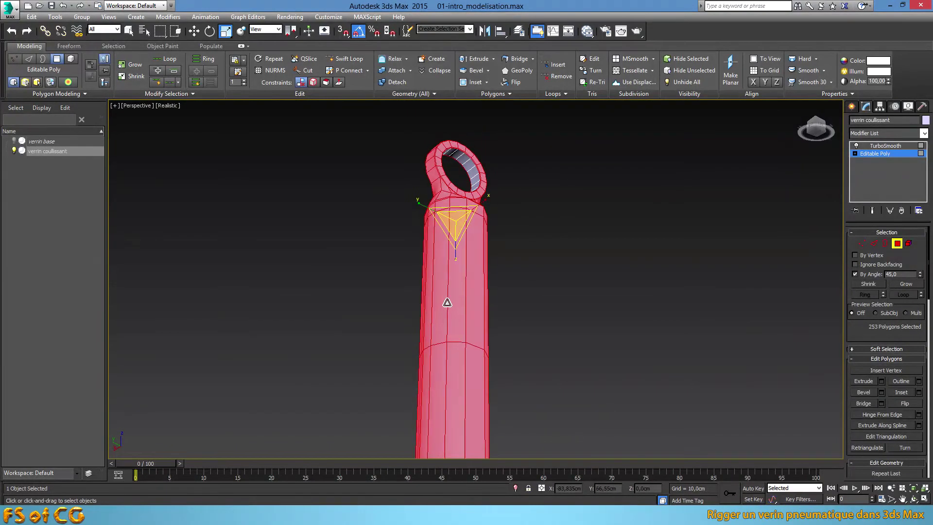
pyautogui.click(855, 274)
pyautogui.keyDown('alt'); pyautogui.moveTo(599, 336); pyautogui.dragTo(546, 283, button='middle'); pyautogui.keyUp('alt')
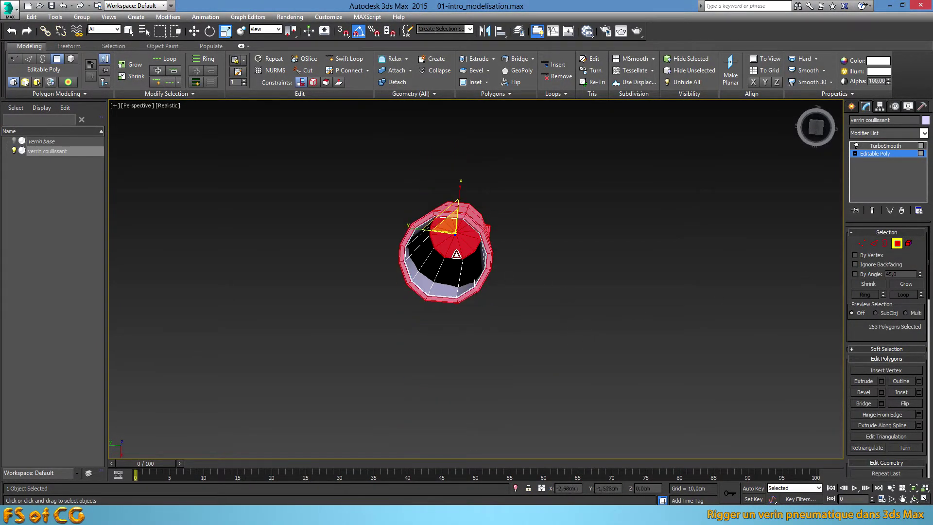
pyautogui.click(454, 248)
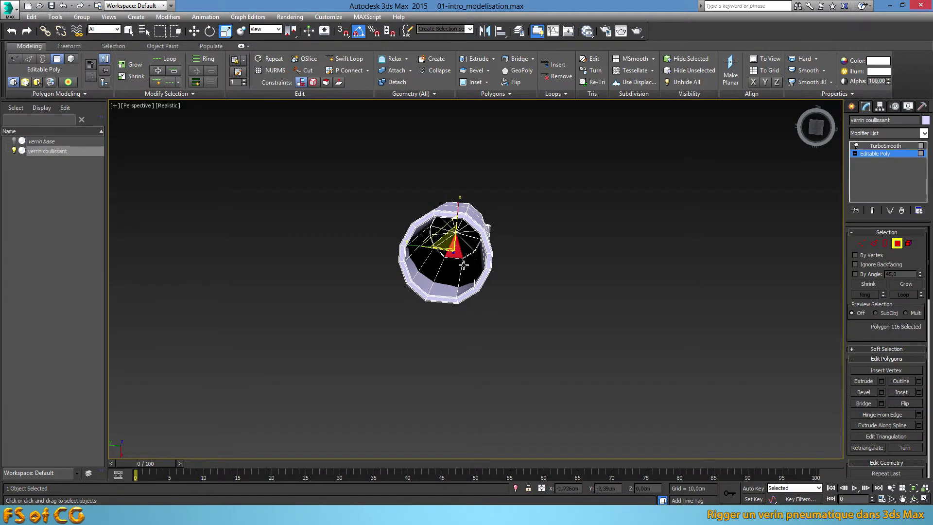
pyautogui.scroll(5, 459, 262)
pyautogui.click(855, 274)
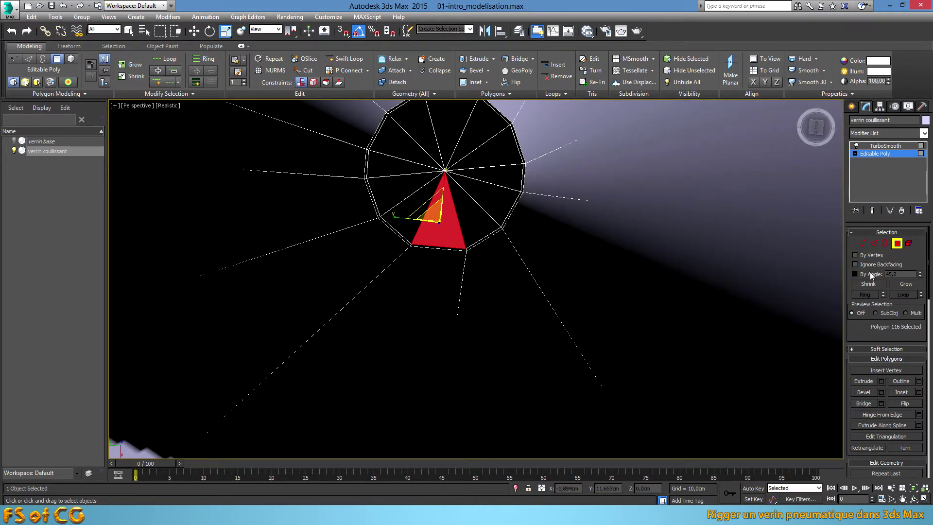
pyautogui.click(476, 237)
pyautogui.scroll(-3, 482, 229)
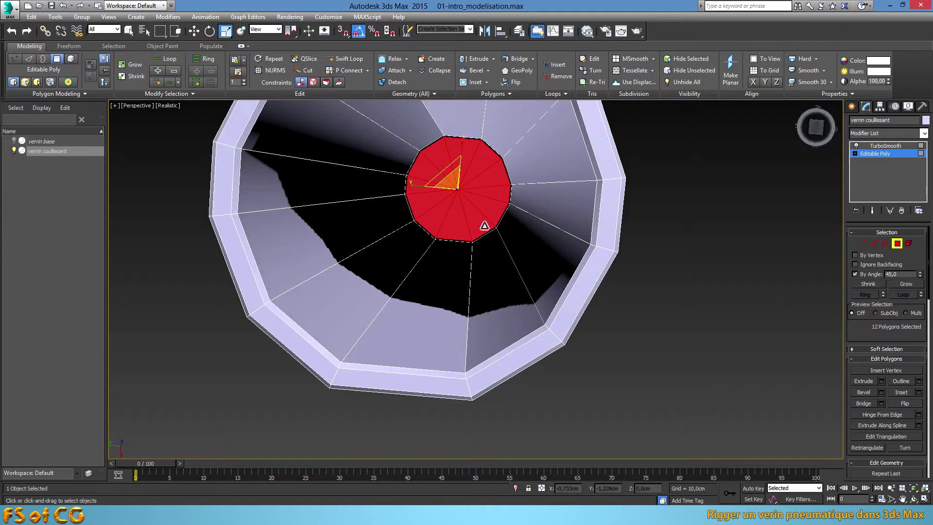
pyautogui.scroll(-3, 483, 229)
pyautogui.moveTo(483, 228)
pyautogui.keyDown('alt'); pyautogui.mouseDown(button='middle')
pyautogui.moveTo(499, 296)
pyautogui.moveTo(525, 313)
pyautogui.mouseUp(button='middle'); pyautogui.keyUp('alt')
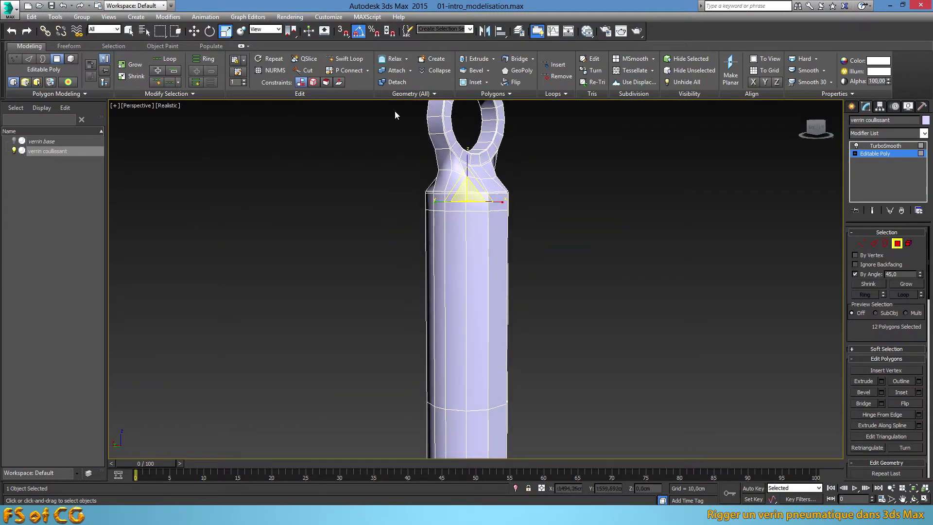
pyautogui.click(133, 64)
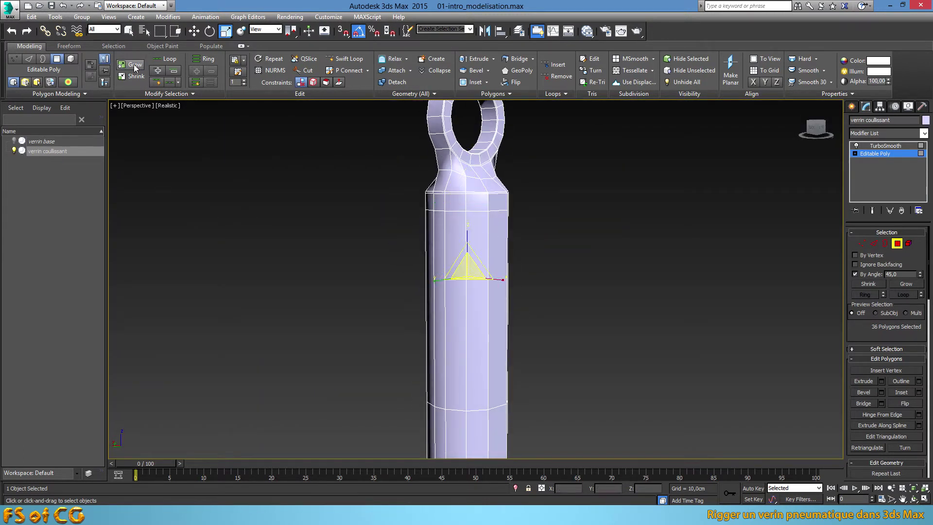
pyautogui.keyDown('alt'); pyautogui.moveTo(460, 285); pyautogui.dragTo(467, 202, button='middle'); pyautogui.keyUp('alt')
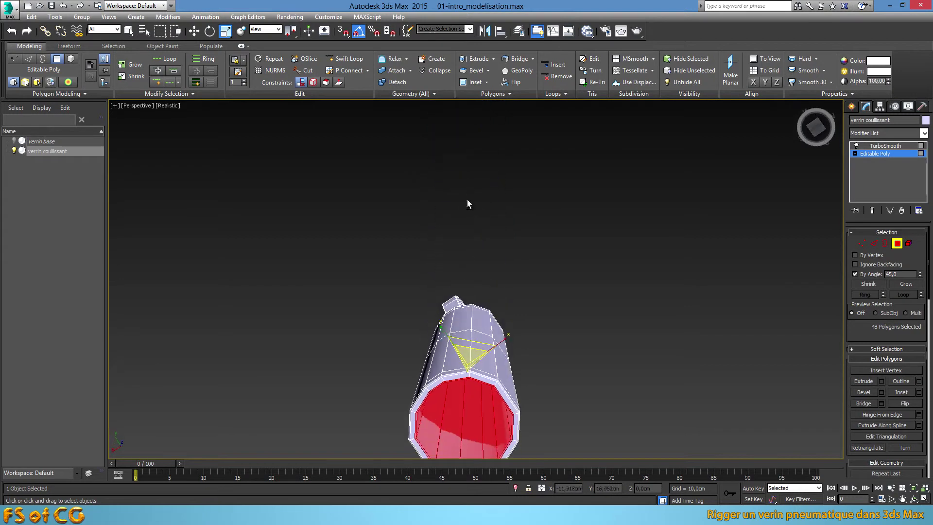
pyautogui.scroll(3, 448, 188)
pyautogui.click(448, 188)
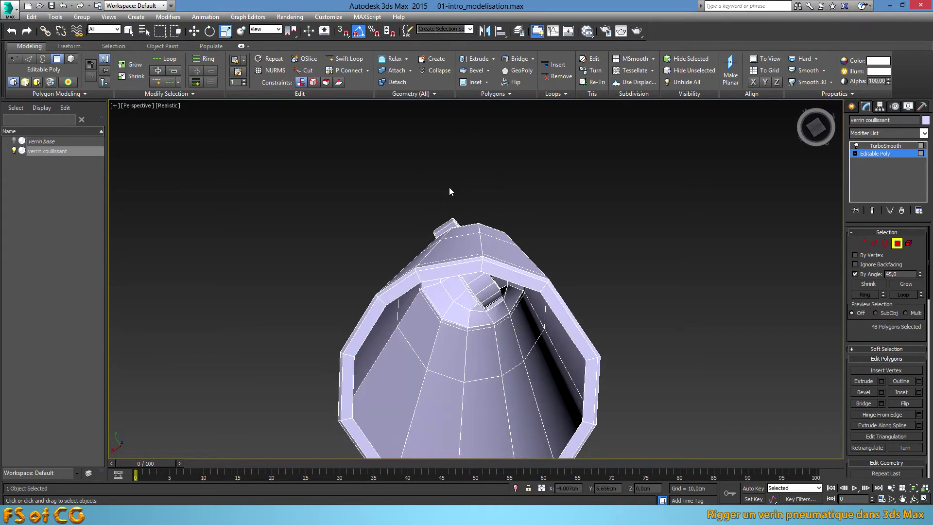
pyautogui.moveTo(485, 239)
pyautogui.keyDown('alt'); pyautogui.mouseDown(button='middle')
pyautogui.moveTo(471, 312)
pyautogui.moveTo(491, 219)
pyautogui.mouseUp(button='middle'); pyautogui.keyUp('alt')
pyautogui.scroll(-3, 462, 317)
pyautogui.scroll(-2, 461, 340)
pyautogui.scroll(5, 460, 339)
pyautogui.scroll(3, 491, 218)
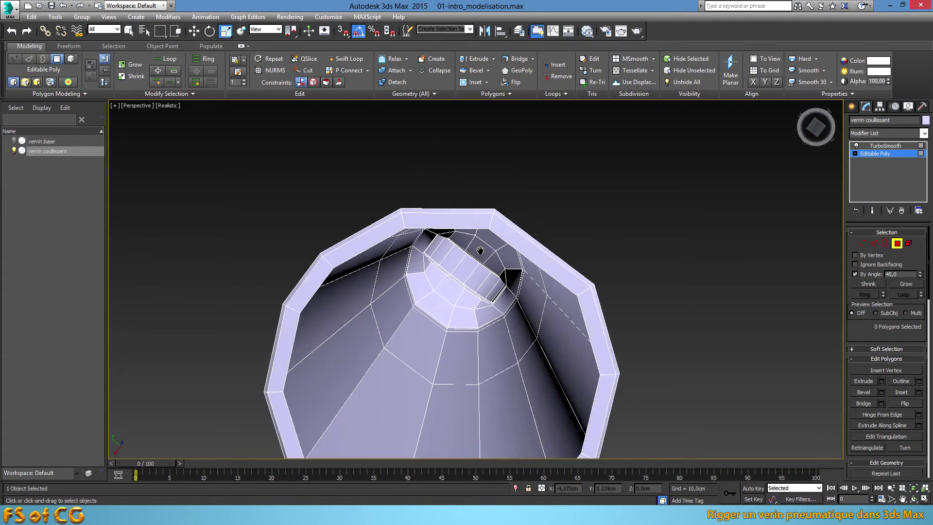
pyautogui.scroll(2, 491, 218)
# Step: Scale the bottom opening's border down and collapse it to one centre vertex
pyautogui.click(885, 242)
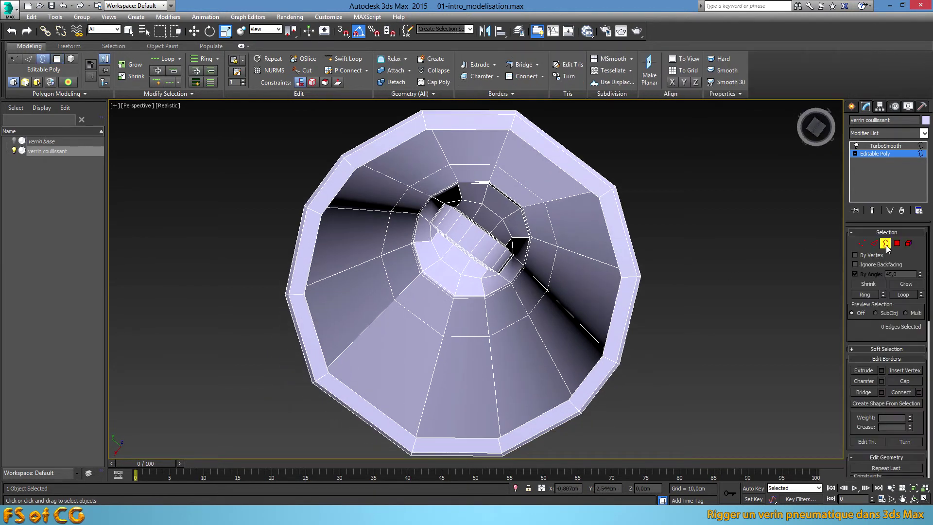
pyautogui.click(561, 167)
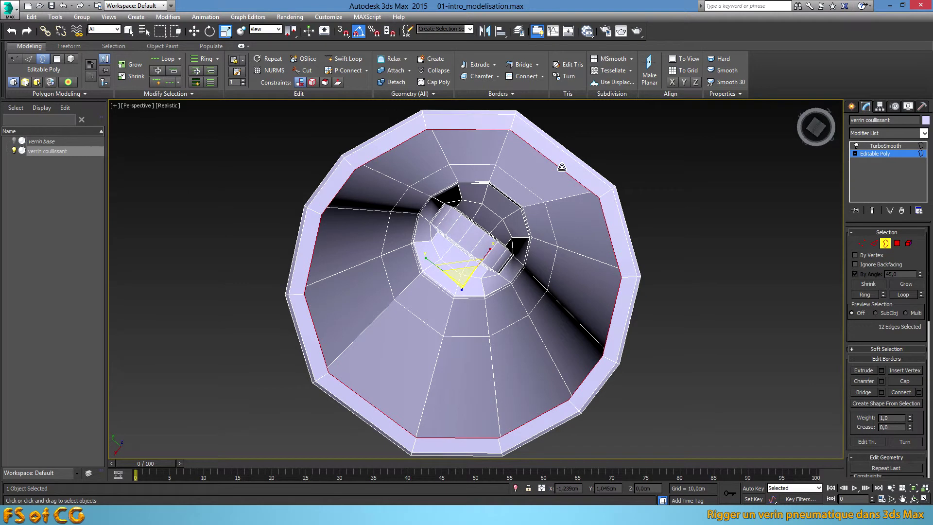
pyautogui.press('r')
pyautogui.moveTo(464, 273); pyautogui.dragTo(423, 389)
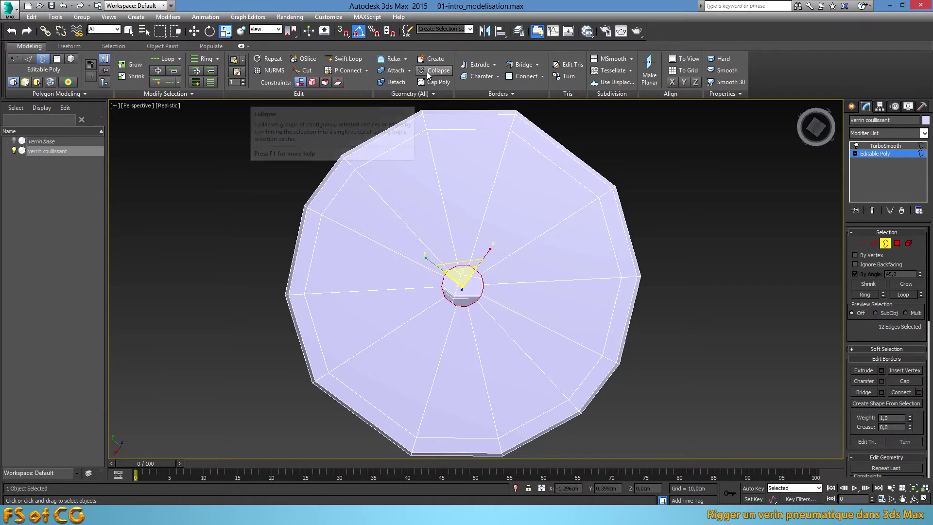
pyautogui.click(430, 71)
pyautogui.scroll(-5, 494, 209)
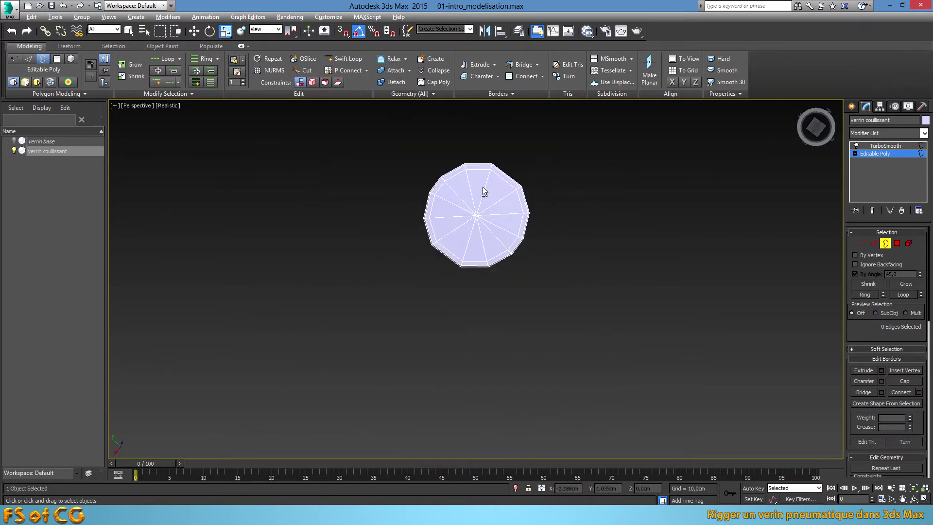
pyautogui.keyDown('alt'); pyautogui.moveTo(482, 186); pyautogui.dragTo(463, 287, button='middle'); pyautogui.keyUp('alt')
pyautogui.scroll(-3, 462, 287)
pyautogui.keyDown('alt'); pyautogui.moveTo(477, 256); pyautogui.dragTo(454, 255, button='middle'); pyautogui.keyUp('alt')
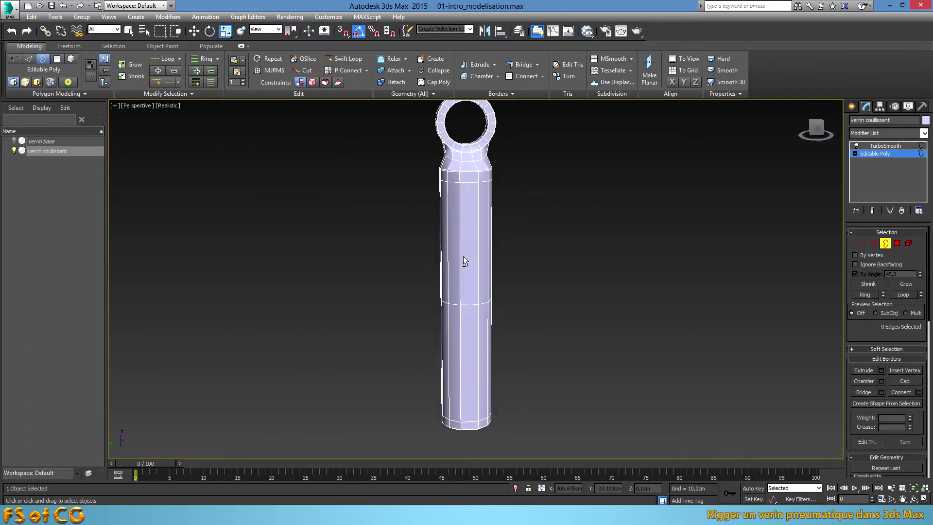
# Step: In Left view, unhide verrin base and set the rod's sub-object level to Polygon
pyautogui.press('l')
pyautogui.scroll(-2, 489, 221)
pyautogui.moveTo(489, 218); pyautogui.dragTo(468, 221, button='middle')
pyautogui.rightClick(591, 208)
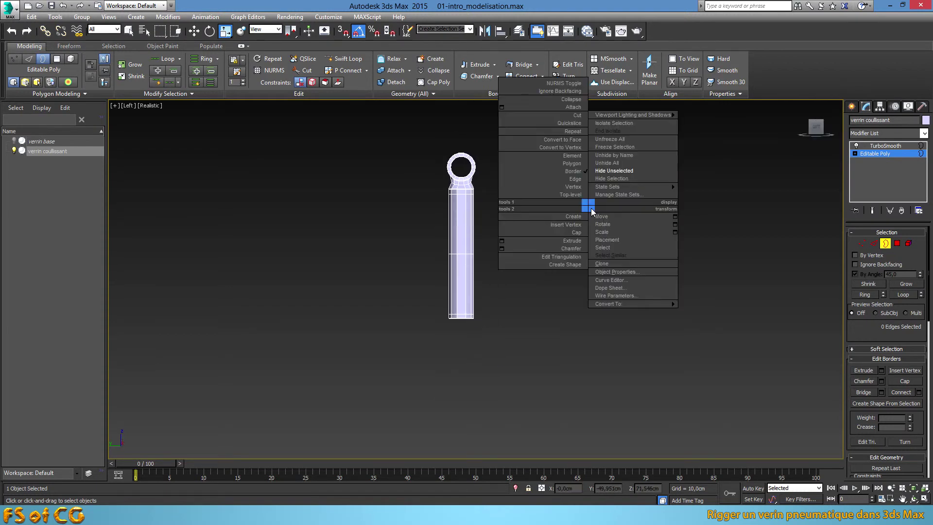
pyautogui.click(613, 169)
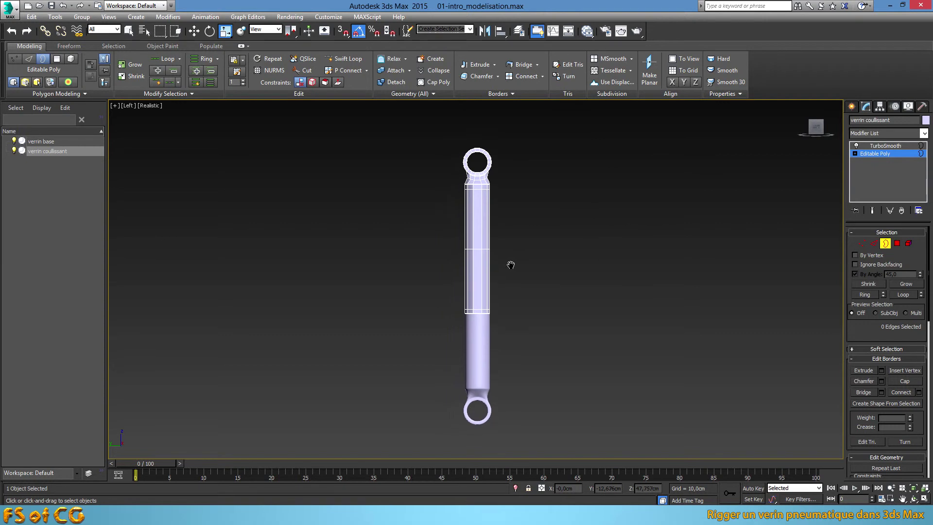
pyautogui.scroll(2, 490, 223)
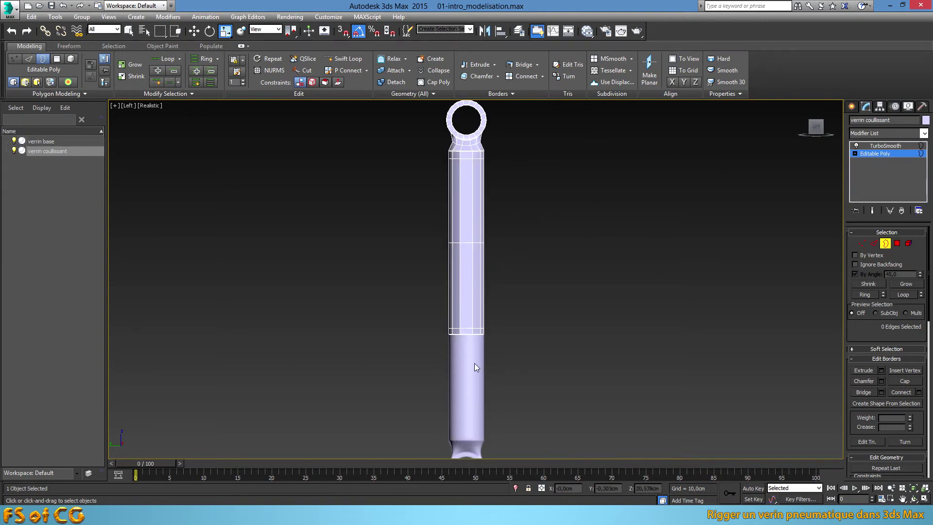
pyautogui.click(898, 243)
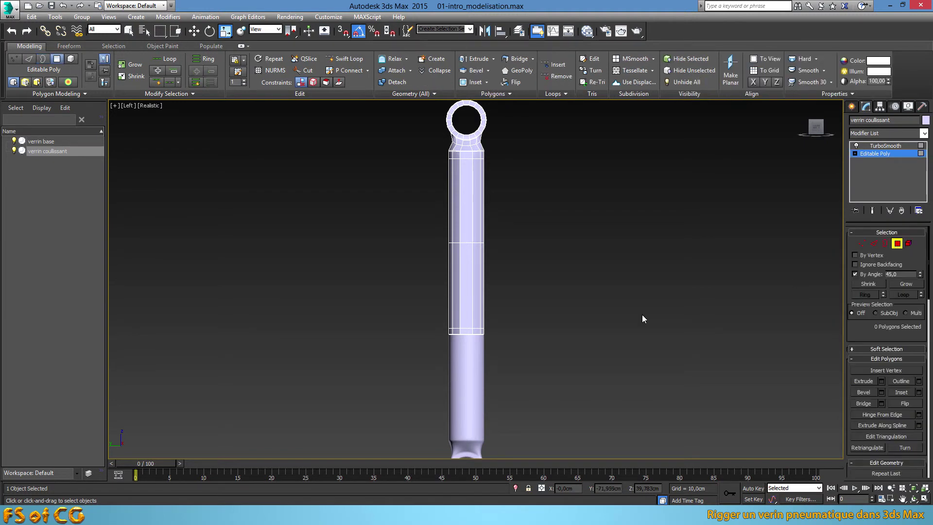
# Step: Select the rod's 72 upper shaft polygons and scale them to 81% in X and Y
pyautogui.moveTo(491, 327); pyautogui.dragTo(413, 172)
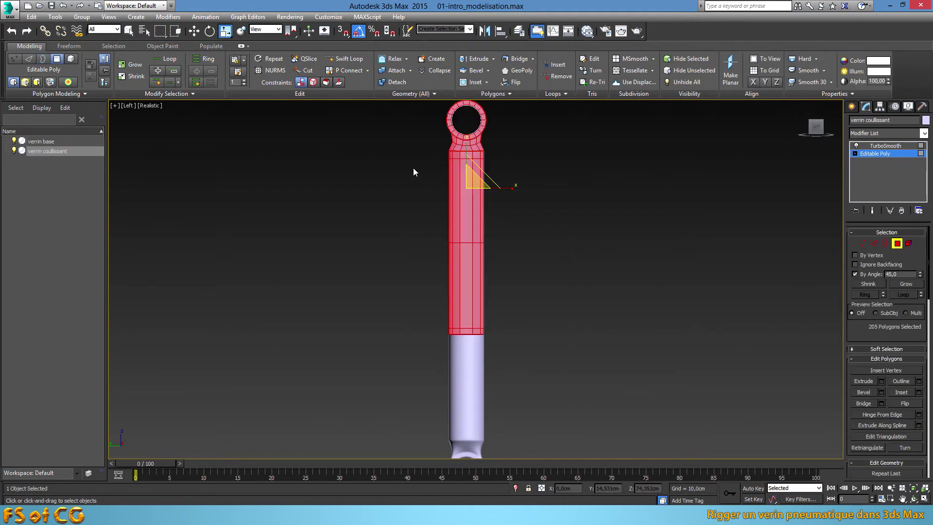
pyautogui.moveTo(572, 375)
pyautogui.mouseDown()
pyautogui.moveTo(416, 178)
pyautogui.moveTo(420, 165)
pyautogui.mouseUp()
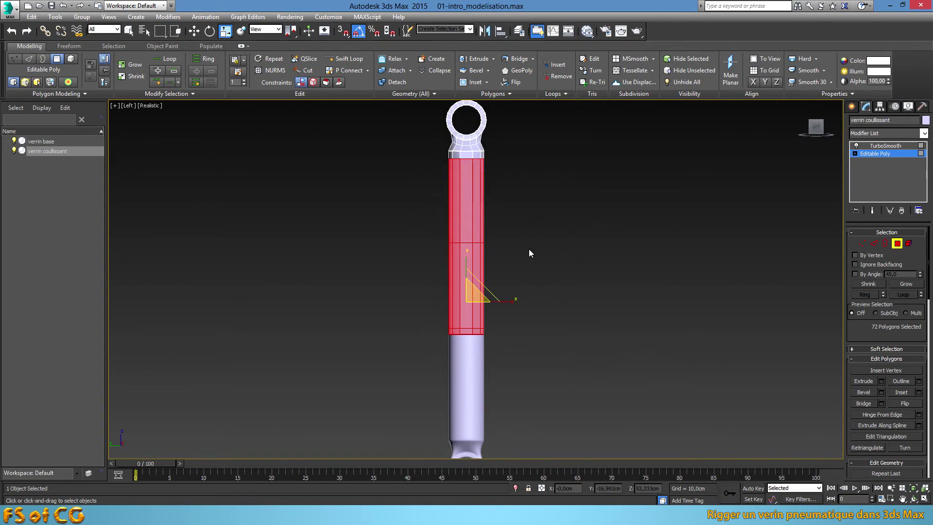
pyautogui.press('p')
pyautogui.moveTo(529, 250)
pyautogui.keyDown('alt'); pyautogui.mouseDown(button='middle')
pyautogui.moveTo(495, 335)
pyautogui.moveTo(470, 310)
pyautogui.mouseUp(button='middle'); pyautogui.keyUp('alt')
pyautogui.scroll(2, 471, 312)
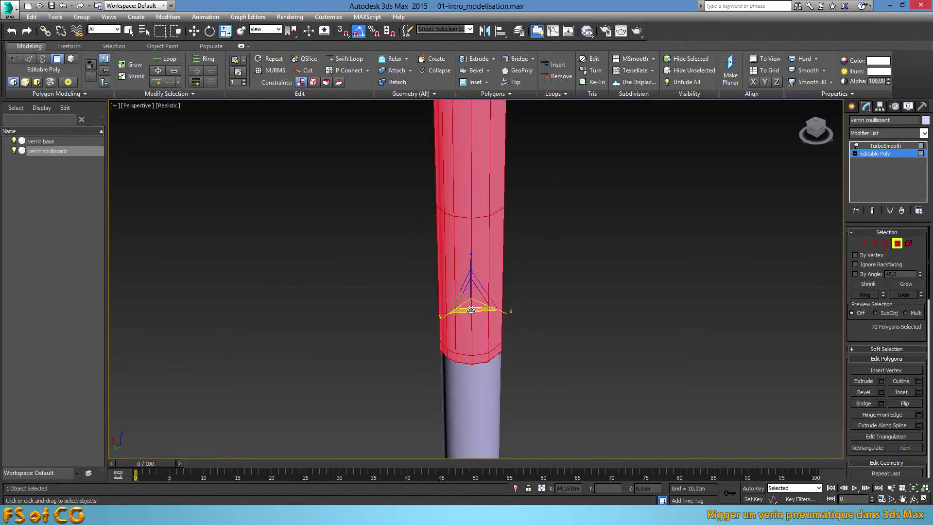
pyautogui.moveTo(470, 309); pyautogui.dragTo(472, 306)
pyautogui.moveTo(471, 306)
pyautogui.keyDown('alt'); pyautogui.mouseDown(button='middle')
pyautogui.moveTo(463, 279)
pyautogui.moveTo(469, 254)
pyautogui.moveTo(535, 256)
pyautogui.mouseUp(button='middle'); pyautogui.keyUp('alt')
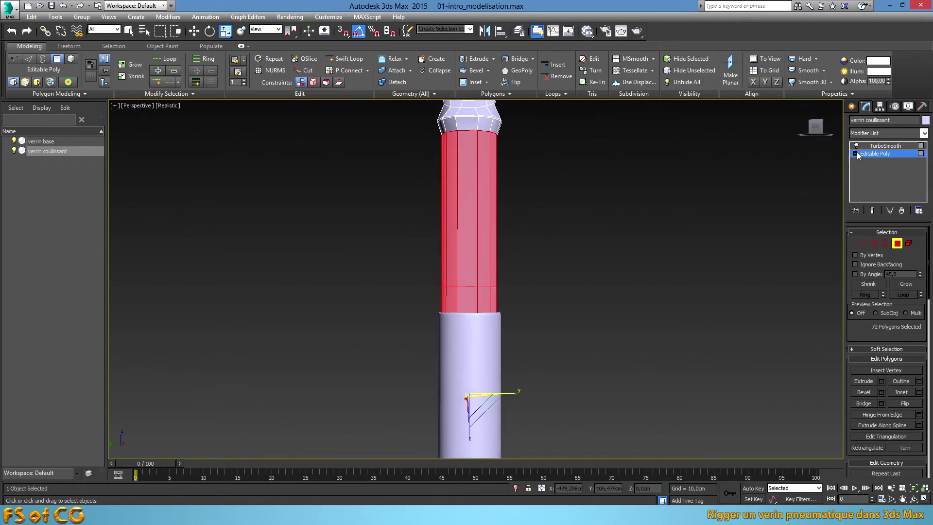
pyautogui.scroll(-2, 518, 221)
pyautogui.scroll(-1, 519, 223)
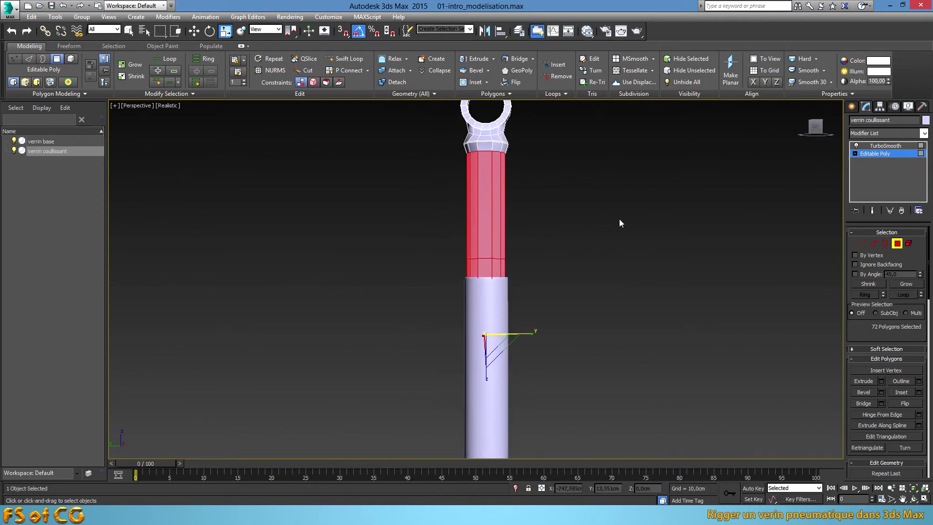
# Step: Reselect verrin coulissant at its Editable Poly level in Left view
pyautogui.click(890, 147)
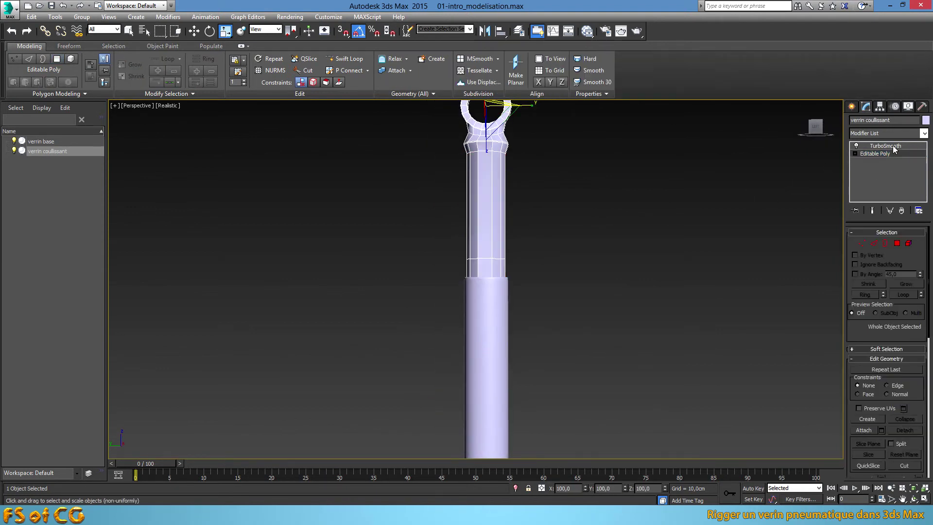
pyautogui.click(564, 199)
pyautogui.moveTo(533, 214)
pyautogui.mouseDown(button='middle')
pyautogui.moveTo(528, 271)
pyautogui.moveTo(515, 282)
pyautogui.mouseUp(button='middle')
pyautogui.click(341, 156)
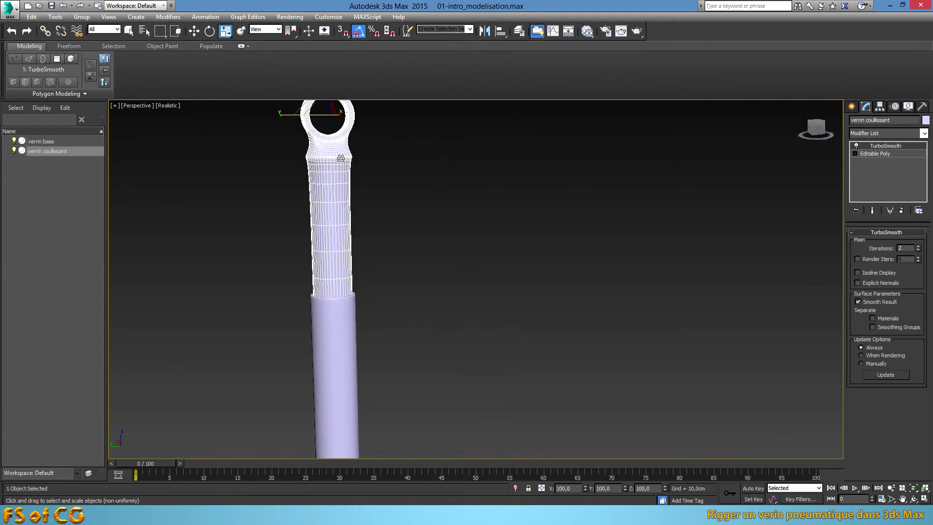
pyautogui.click(904, 154)
pyautogui.press('l')
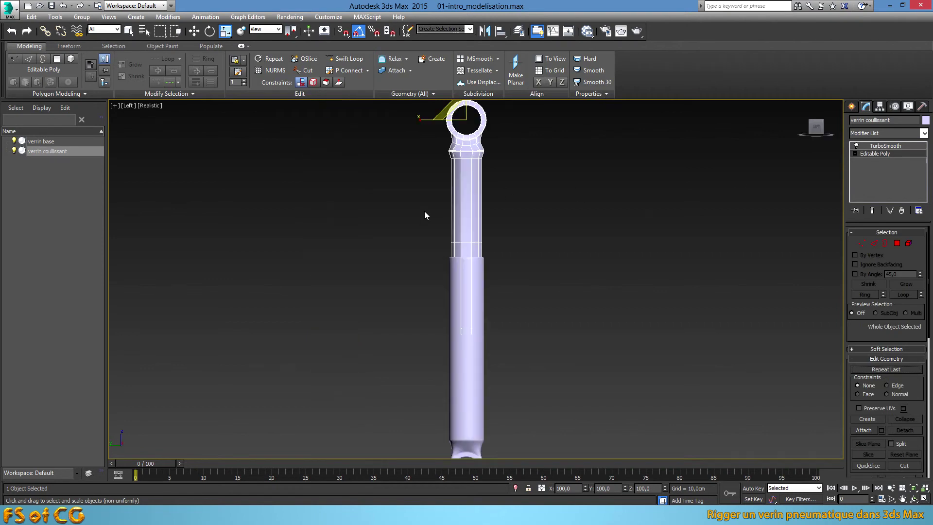
pyautogui.scroll(4, 486, 189)
pyautogui.scroll(-2, 456, 256)
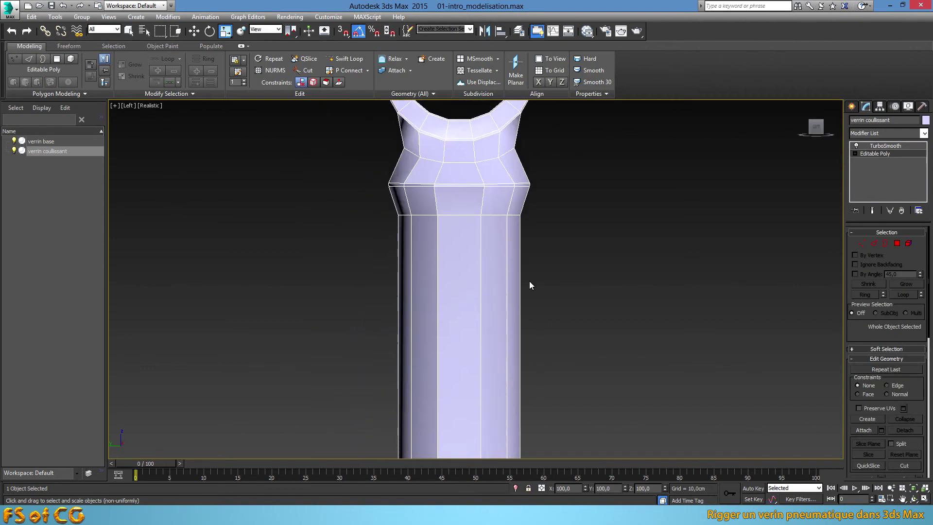
# Step: Raise the vertex ring at the rod's shaft-to-eyelet neck slightly
pyautogui.click(861, 243)
pyautogui.moveTo(562, 234); pyautogui.dragTo(427, 216)
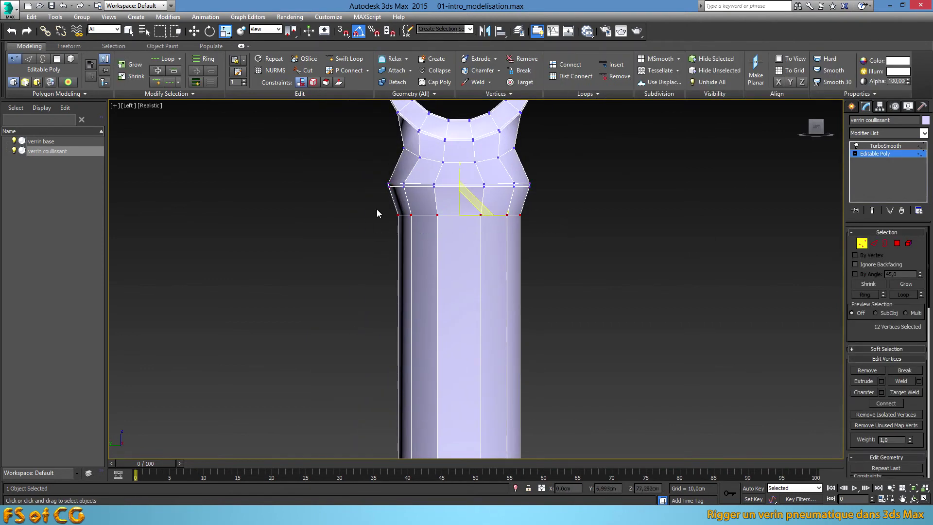
pyautogui.press('w')
pyautogui.moveTo(456, 188); pyautogui.dragTo(458, 175)
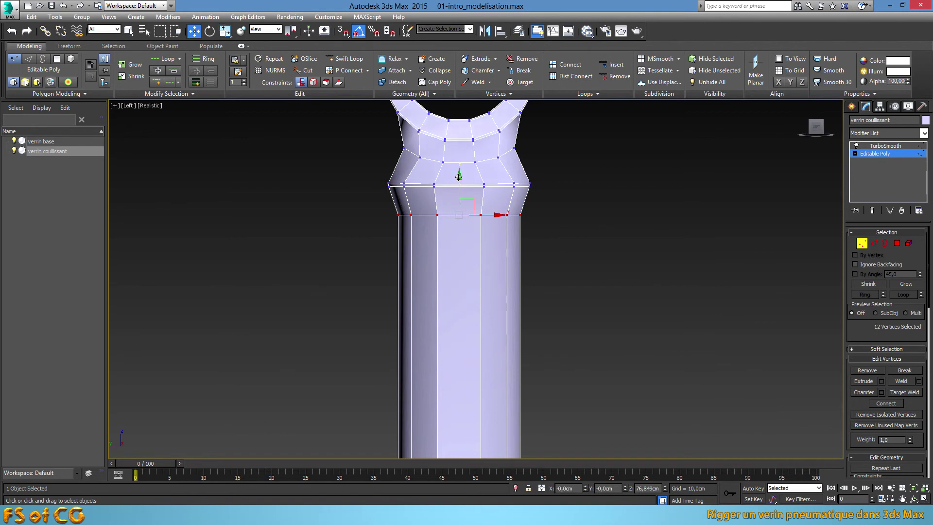
# Step: Chamfer the neck edge ring and return to the TurboSmooth level
pyautogui.click(873, 243)
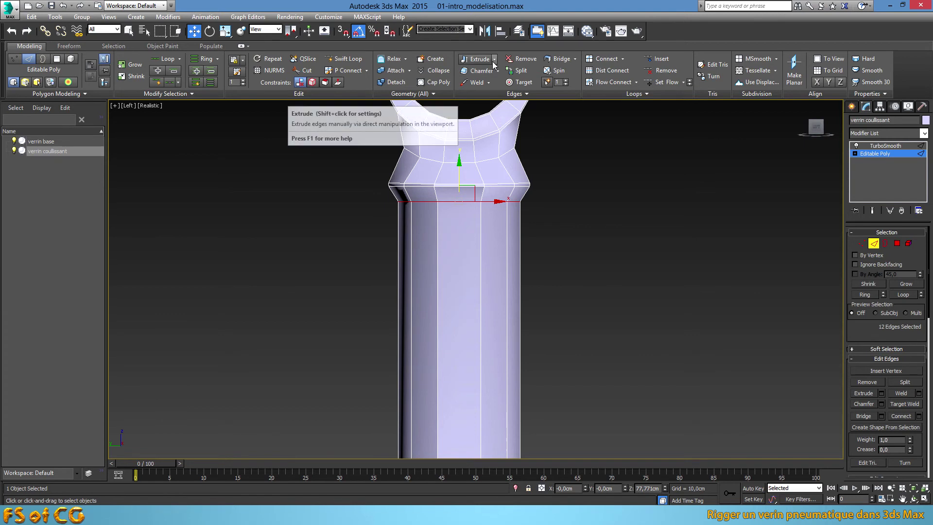
pyautogui.keyDown('shift'); pyautogui.click(483, 71); pyautogui.keyUp('shift')
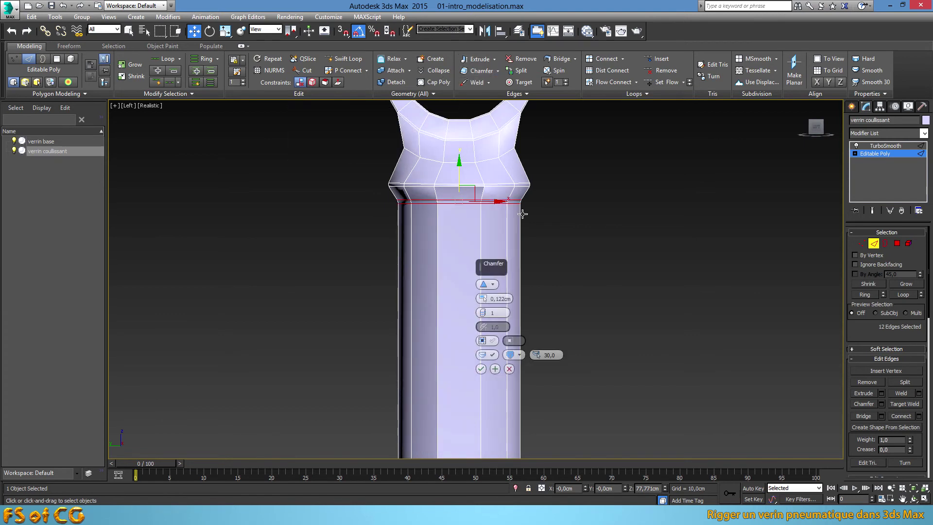
pyautogui.click(482, 370)
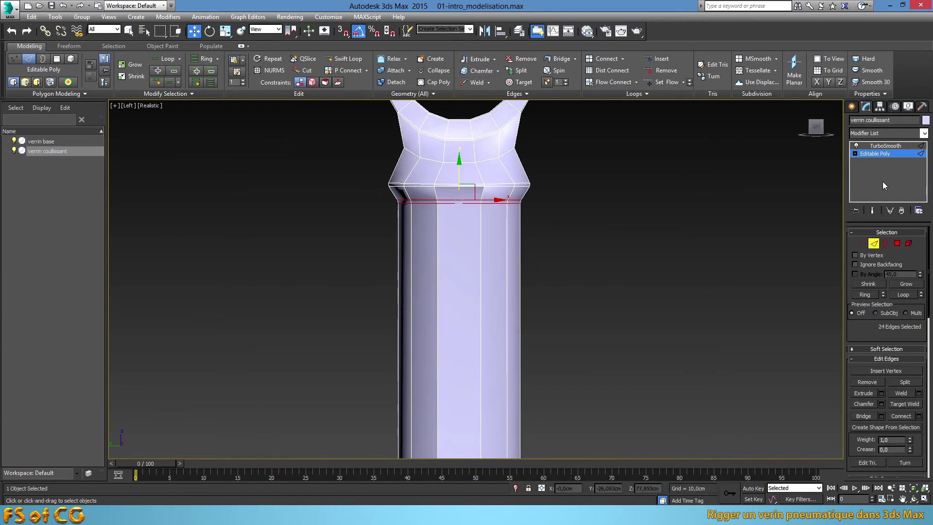
pyautogui.click(873, 210)
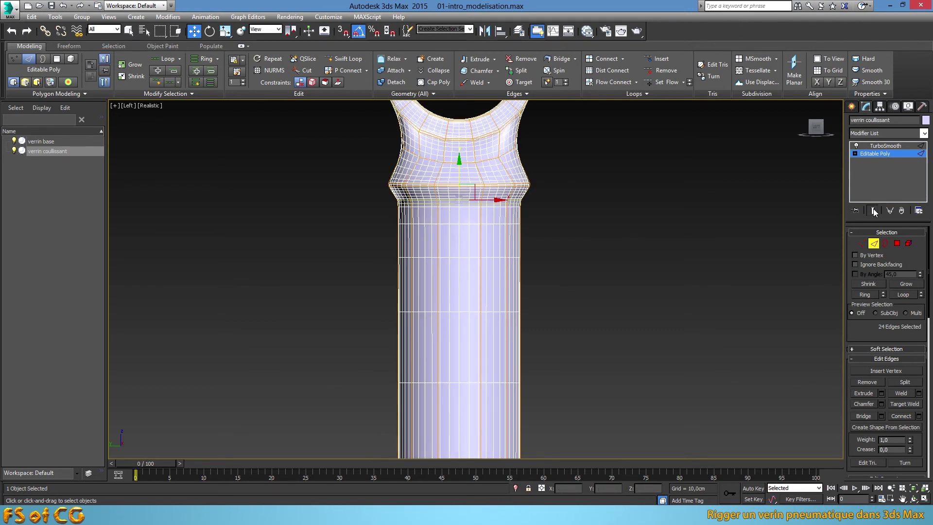
pyautogui.click(902, 145)
pyautogui.press('z')
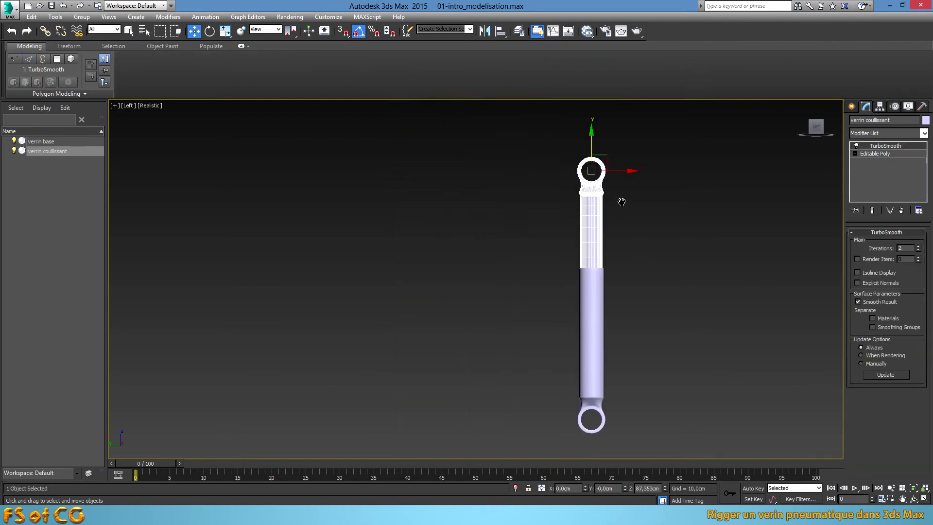
pyautogui.click(655, 250)
pyautogui.moveTo(604, 254)
pyautogui.keyDown('alt'); pyautogui.mouseDown(button='middle')
pyautogui.moveTo(634, 306)
pyautogui.moveTo(653, 301)
pyautogui.moveTo(601, 284)
pyautogui.mouseUp(button='middle'); pyautogui.keyUp('alt')
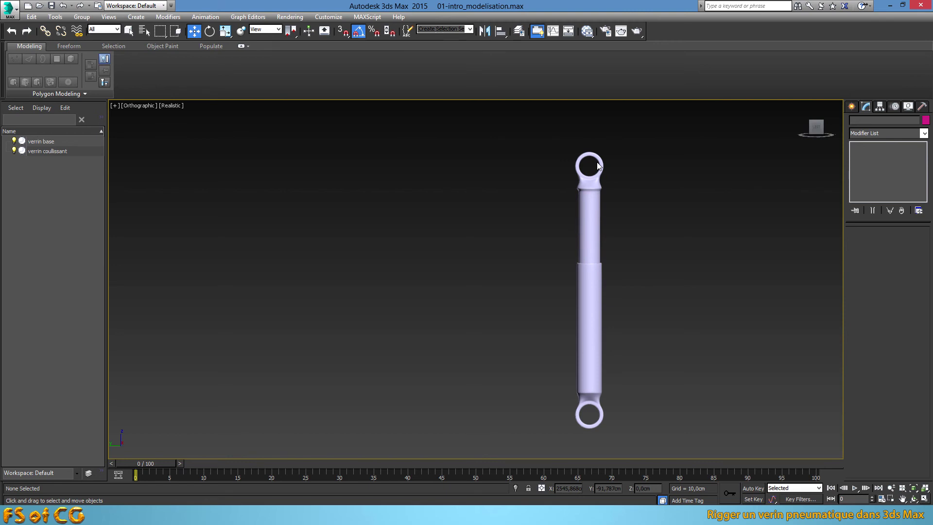
pyautogui.moveTo(597, 166)
pyautogui.keyDown('alt'); pyautogui.mouseDown(button='middle')
pyautogui.moveTo(515, 177)
pyautogui.moveTo(521, 249)
pyautogui.mouseUp(button='middle'); pyautogui.keyUp('alt')
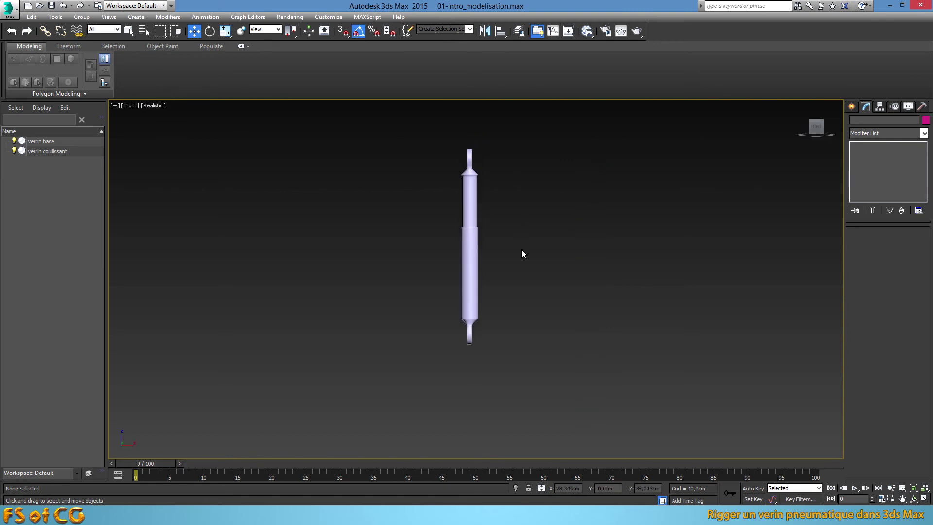
pyautogui.press('l')
pyautogui.press('z')
pyautogui.scroll(-3, 509, 249)
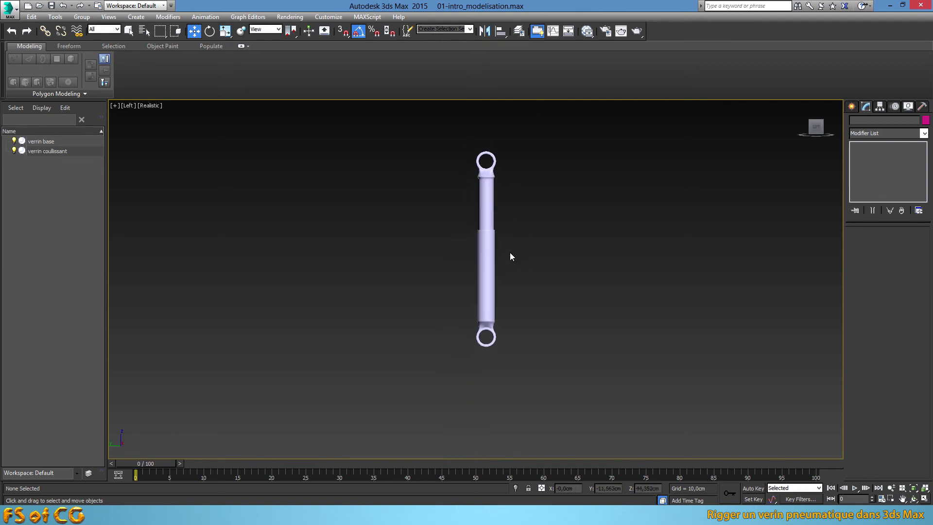
pyautogui.click(490, 326)
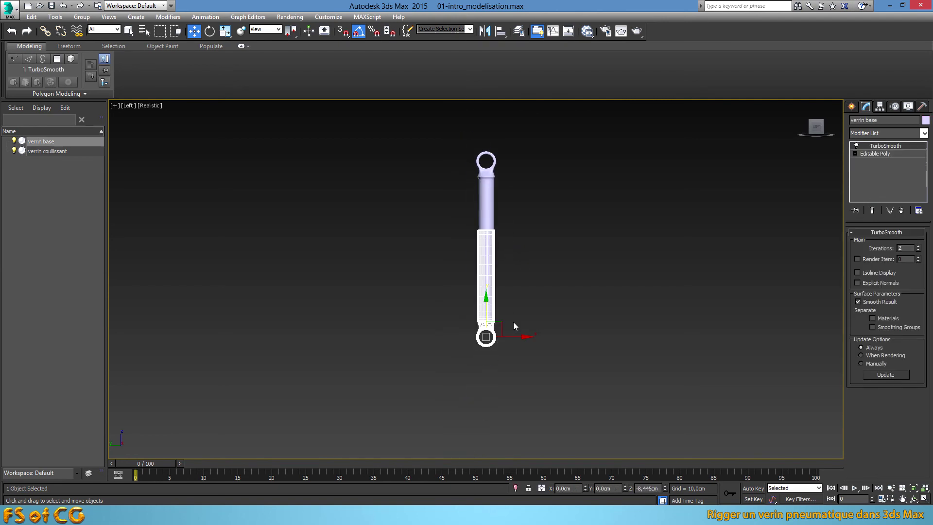
pyautogui.press('e')
pyautogui.moveTo(513, 321)
pyautogui.mouseDown()
pyautogui.moveTo(524, 346)
pyautogui.moveTo(531, 321)
pyautogui.mouseUp()
pyautogui.hotkey('ctrl', 'z')
pyautogui.hotkey('ctrl', 'z')
pyautogui.click(494, 160)
pyautogui.moveTo(515, 140); pyautogui.dragTo(548, 214)
pyautogui.hotkey('ctrl', 'z')
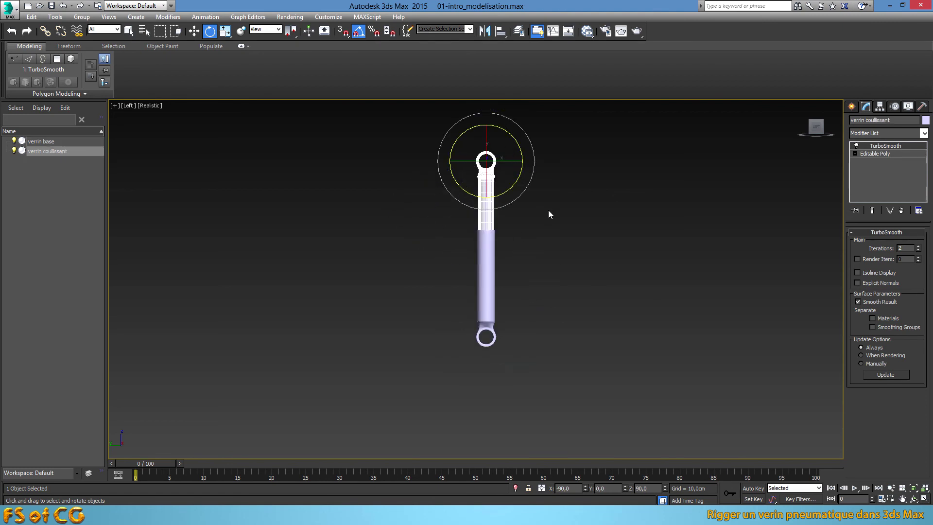